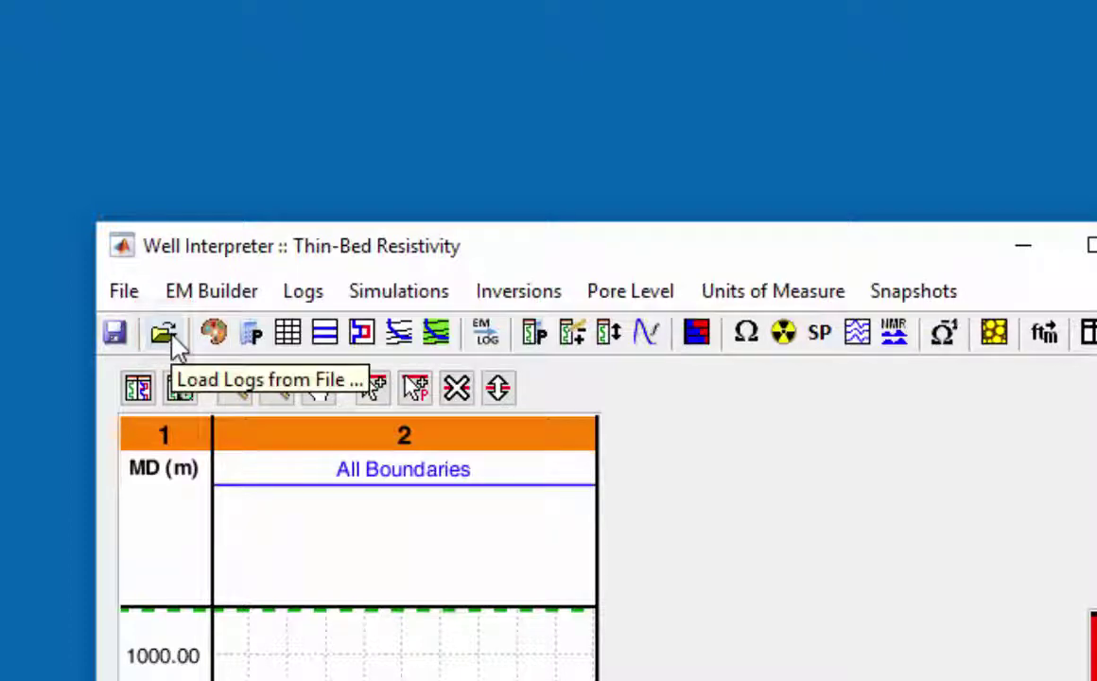
# Import all logs from Carbonate-ThinBed.las, covering 5000–5050 ft MD.
pyautogui.click(166, 335)
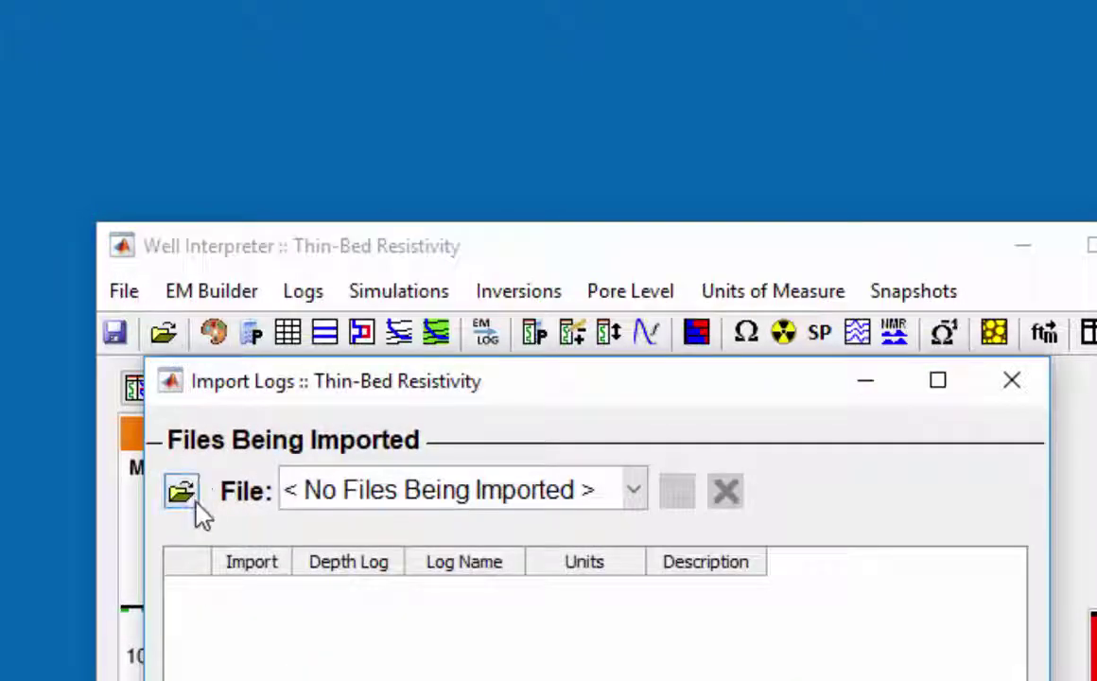
pyautogui.click(201, 513)
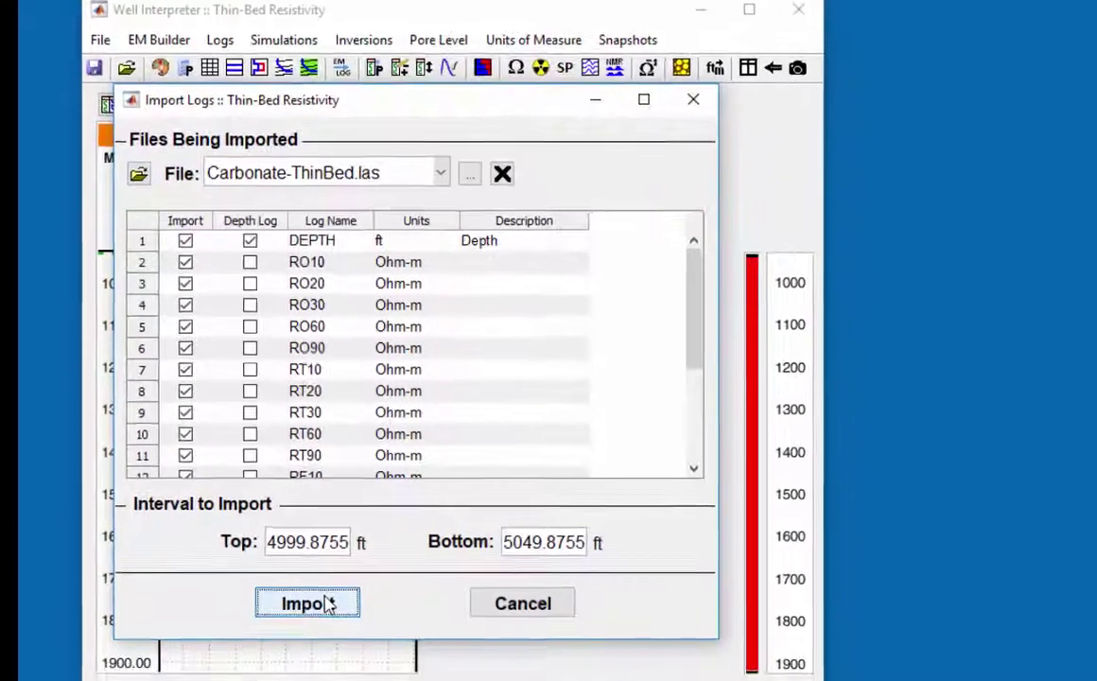
pyautogui.click(339, 662)
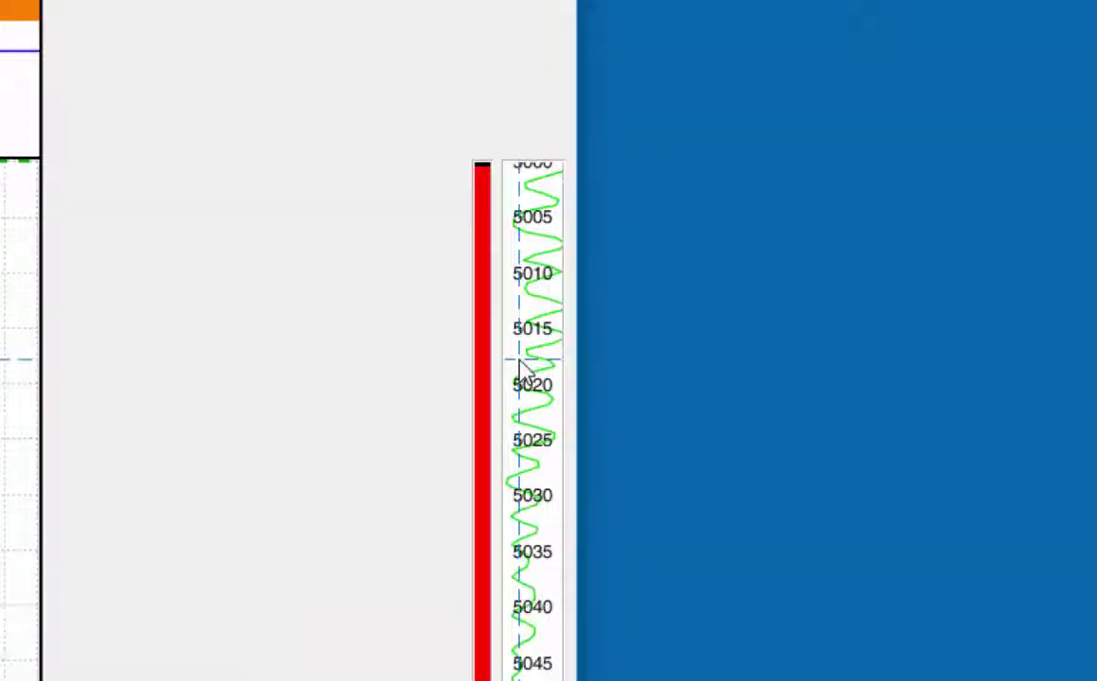
# Specify a modeling interval with top 4950 ft and bottom 5100 ft.
pyautogui.rightClick(523, 368)
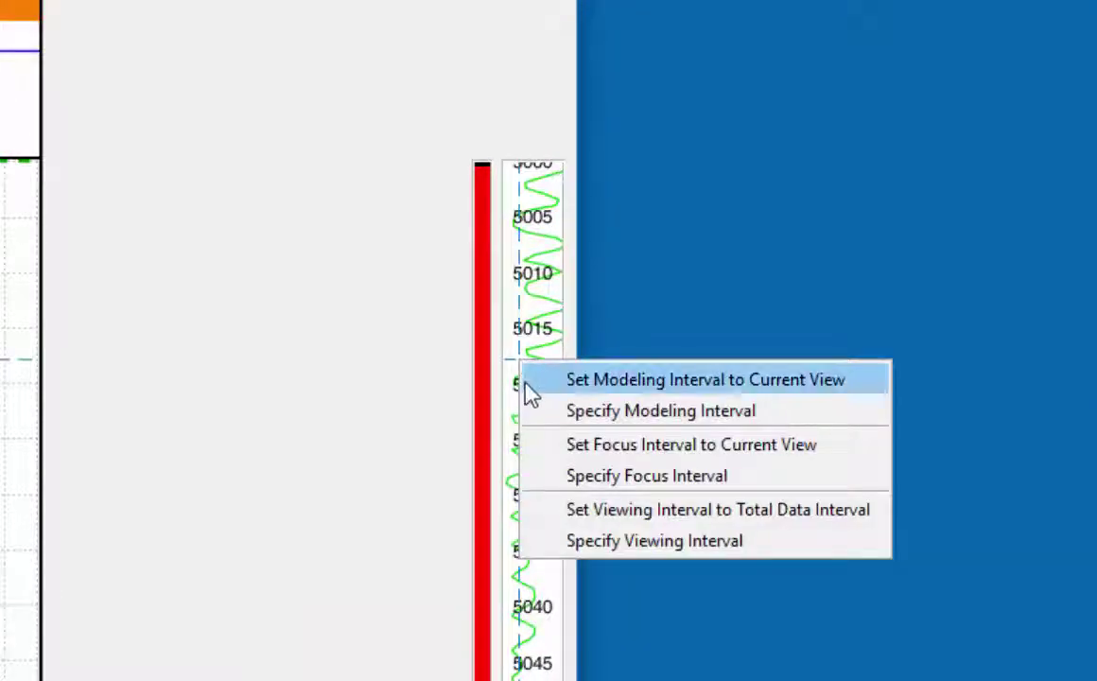
pyautogui.click(539, 412)
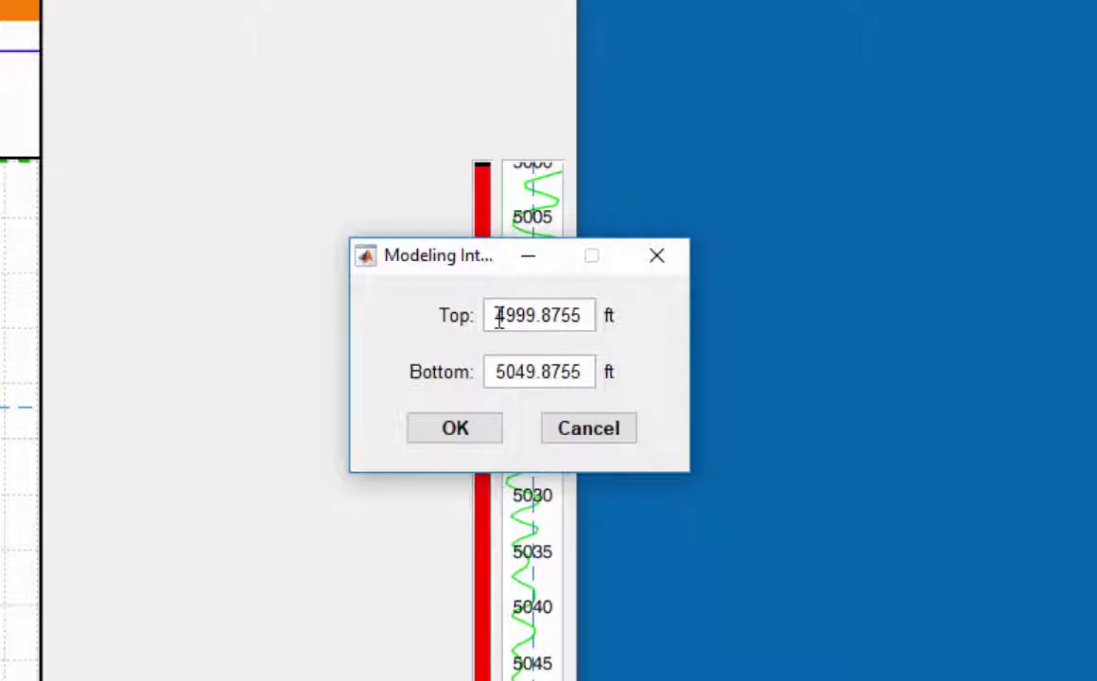
pyautogui.moveTo(499, 318); pyautogui.dragTo(598, 323)
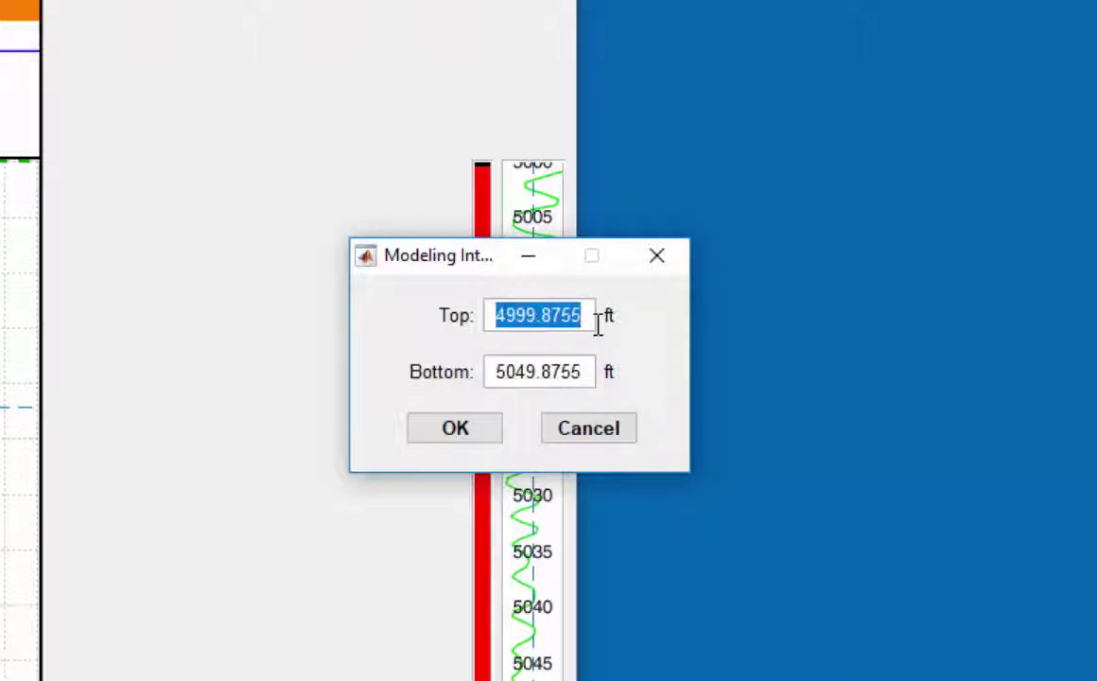
pyautogui.write('495')
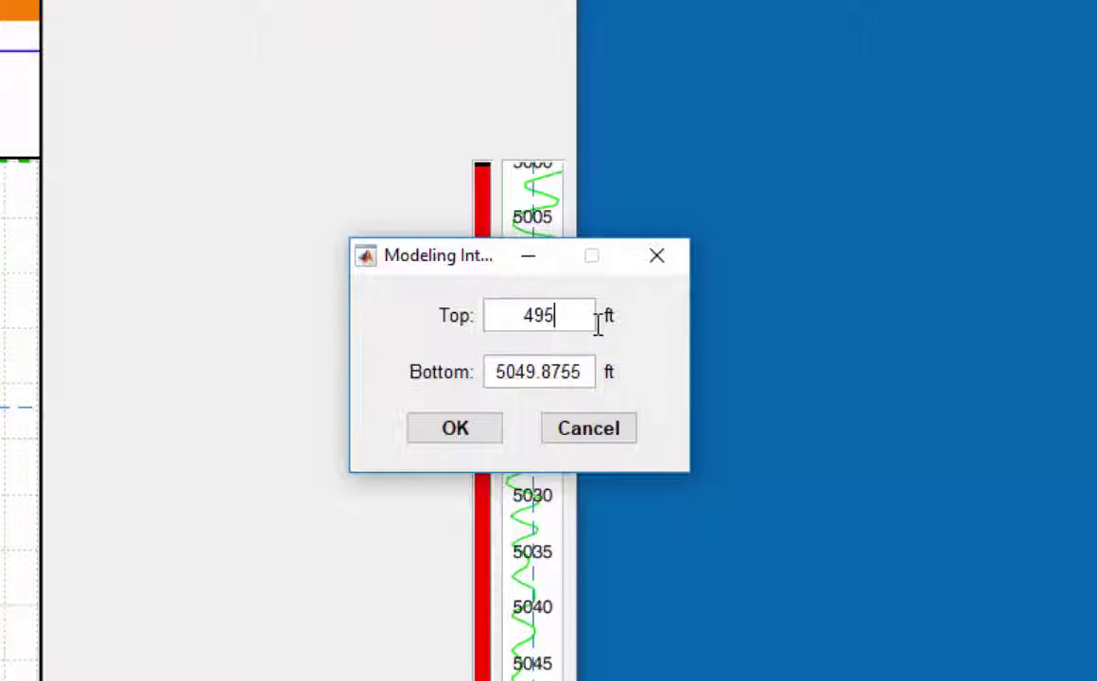
pyautogui.write('0')
pyautogui.press('Tab')
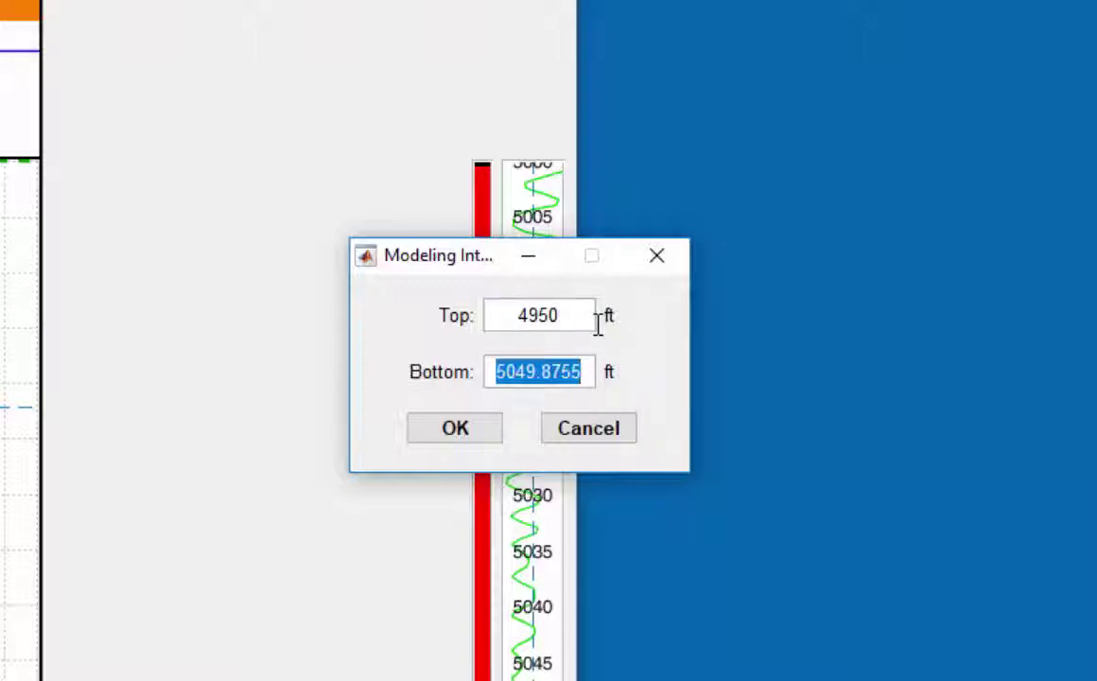
pyautogui.write('5100')
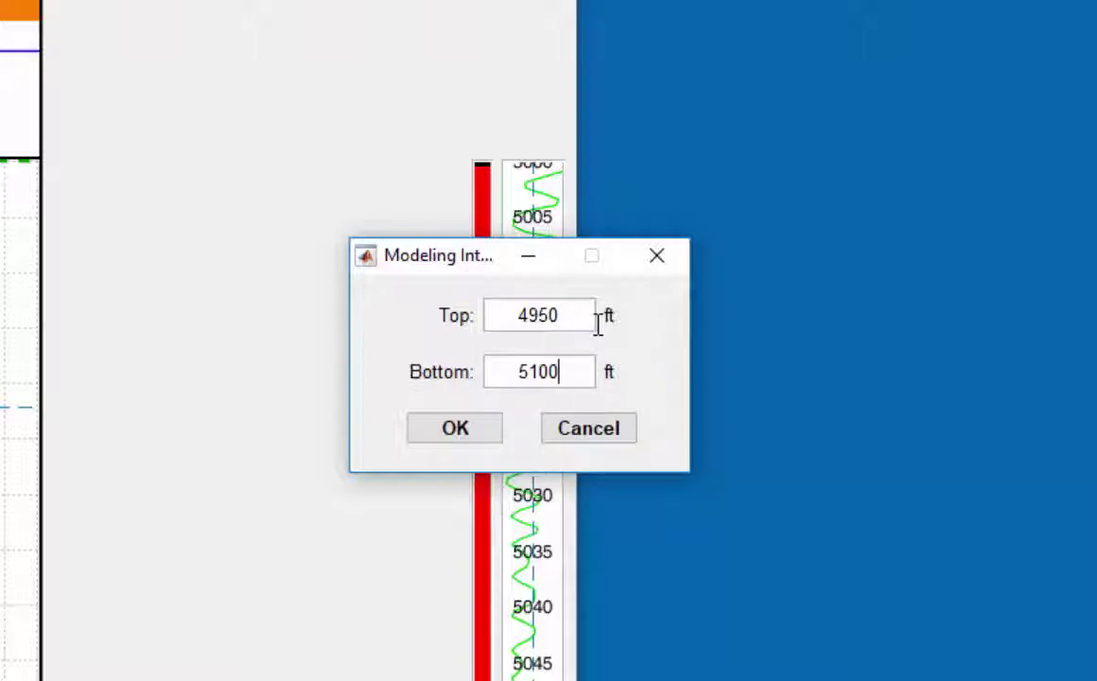
pyautogui.press('Tab')
pyautogui.press('Return')
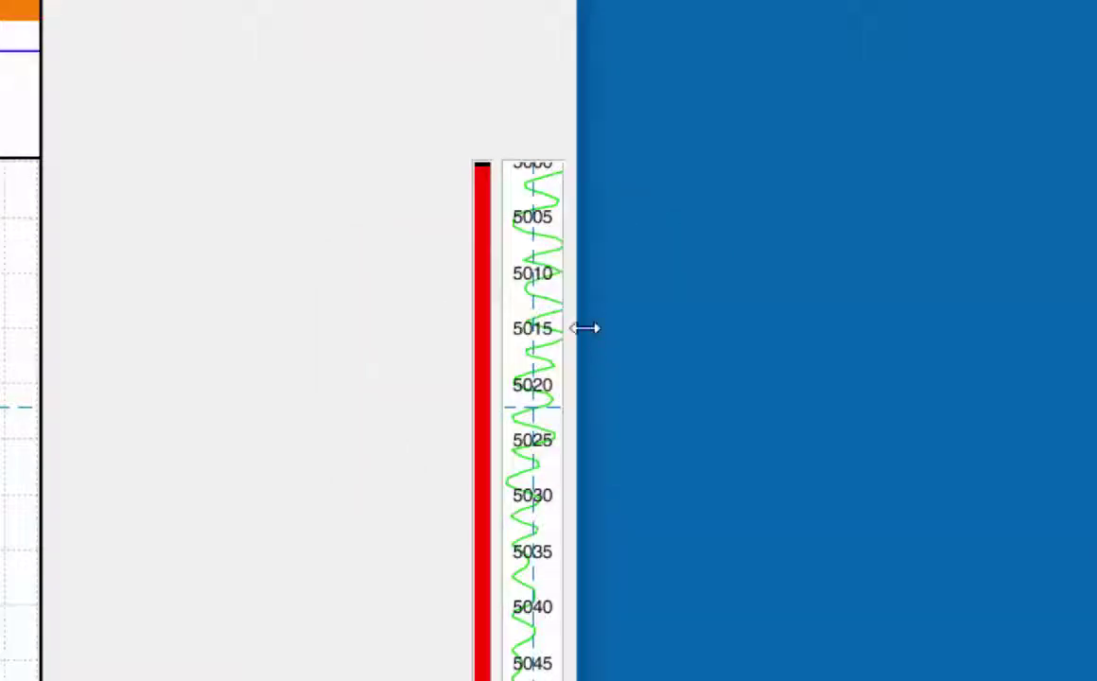
# Specify a focus interval with top 4900 ft and bottom 5150 ft.
pyautogui.rightClick(529, 362)
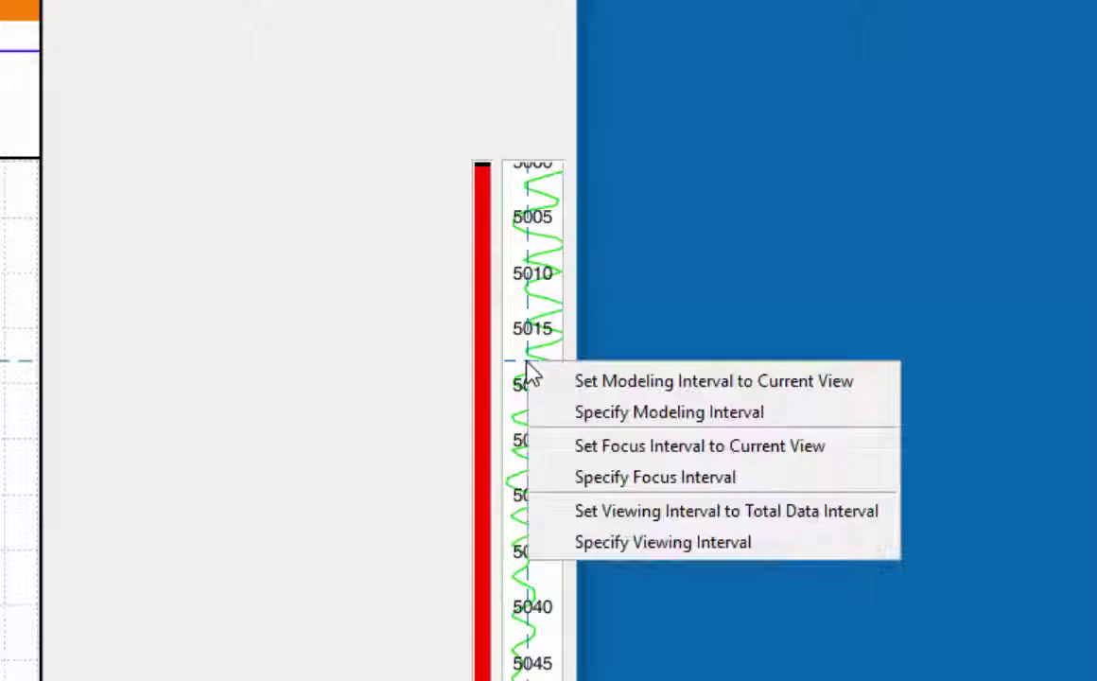
pyautogui.click(571, 478)
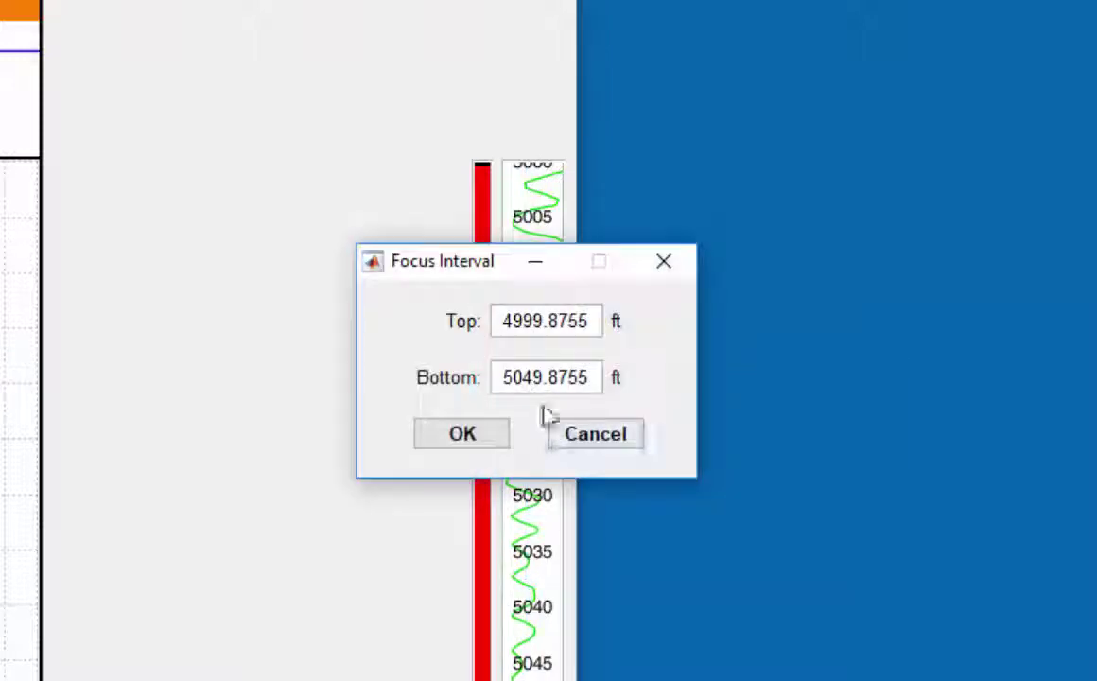
pyautogui.moveTo(514, 320); pyautogui.dragTo(625, 323)
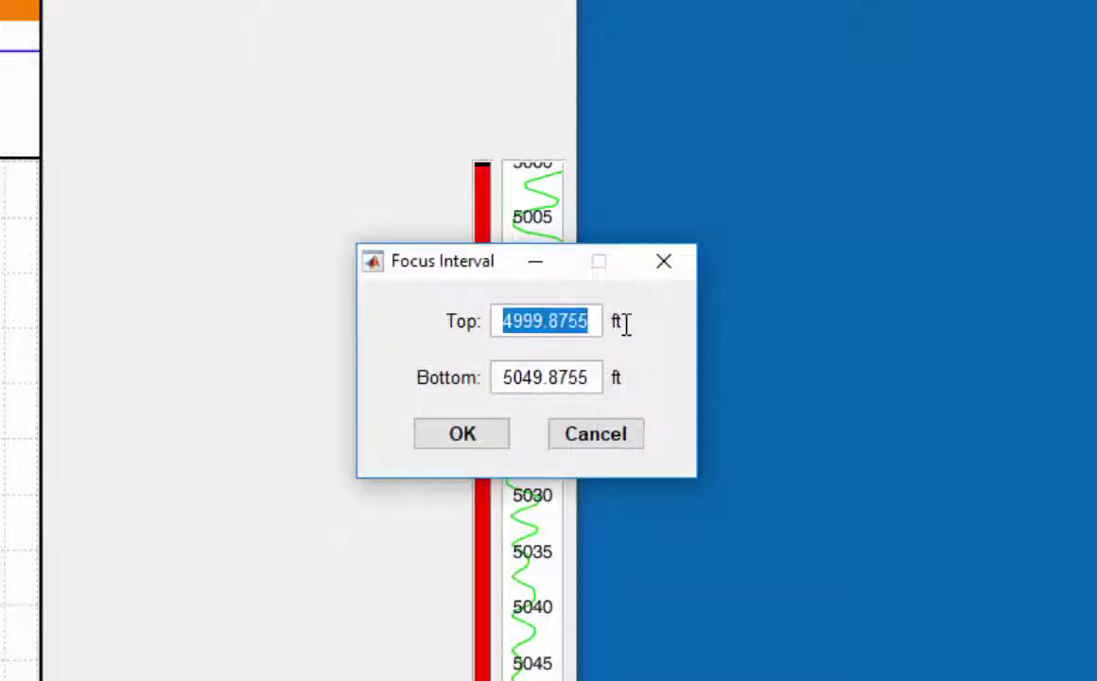
pyautogui.write('4900')
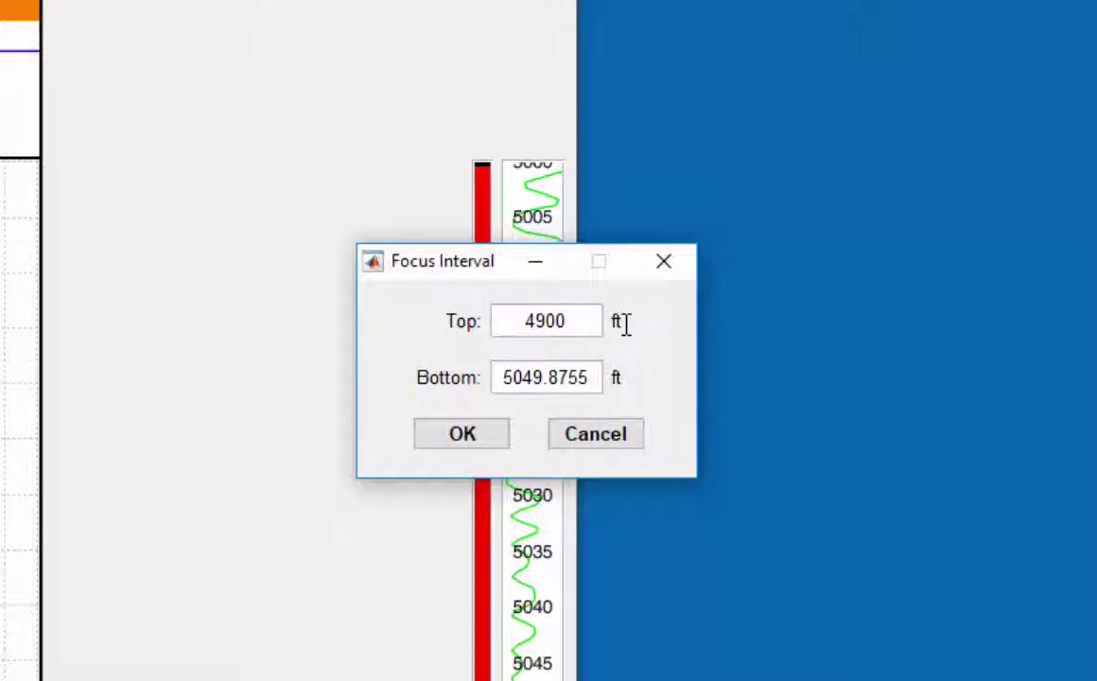
pyautogui.press('Tab')
pyautogui.write('5150')
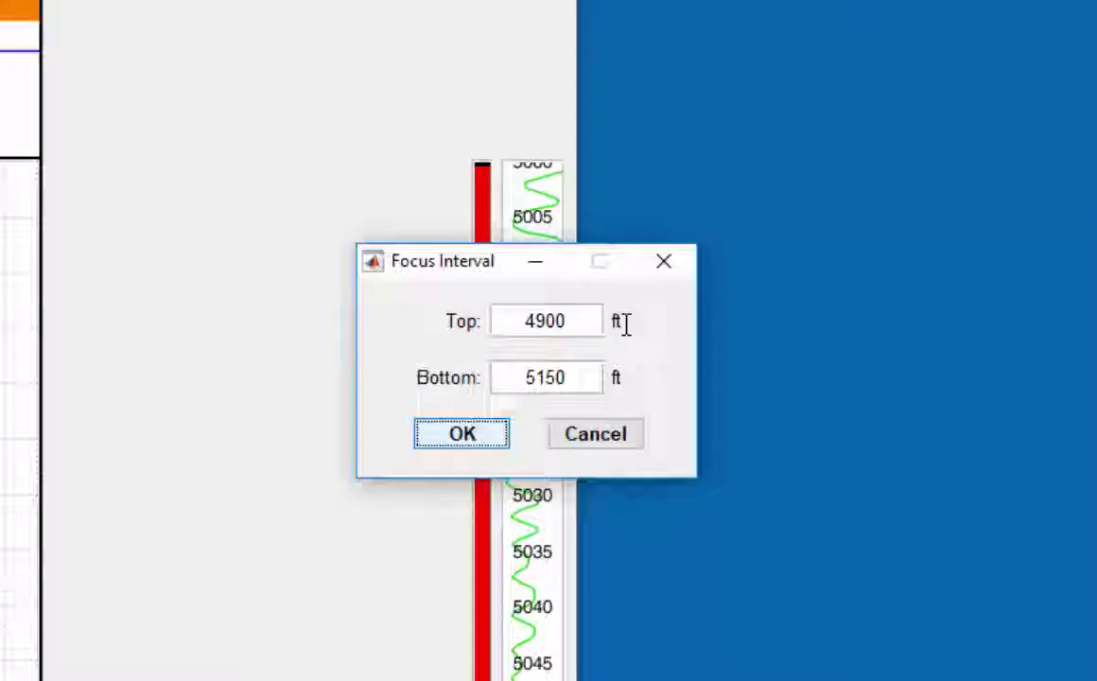
pyautogui.press('Return')
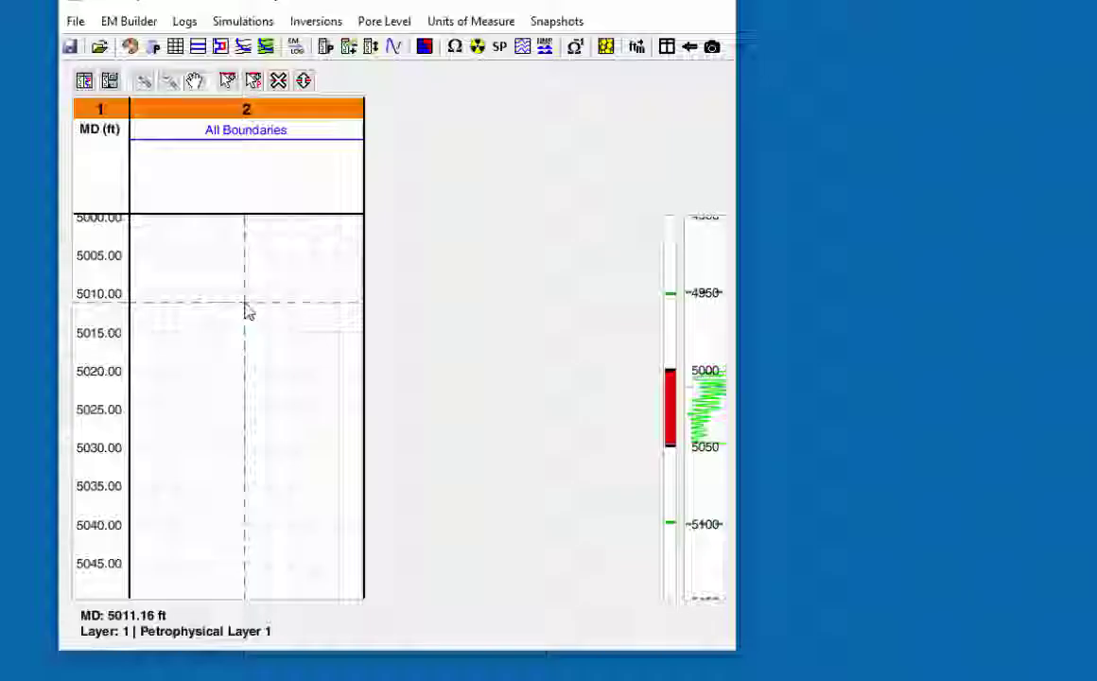
# Add an LAS / Core plot of ECGR (simul) from Carbonate-ThinBed.las to track 2.
pyautogui.doubleClick(246, 312)
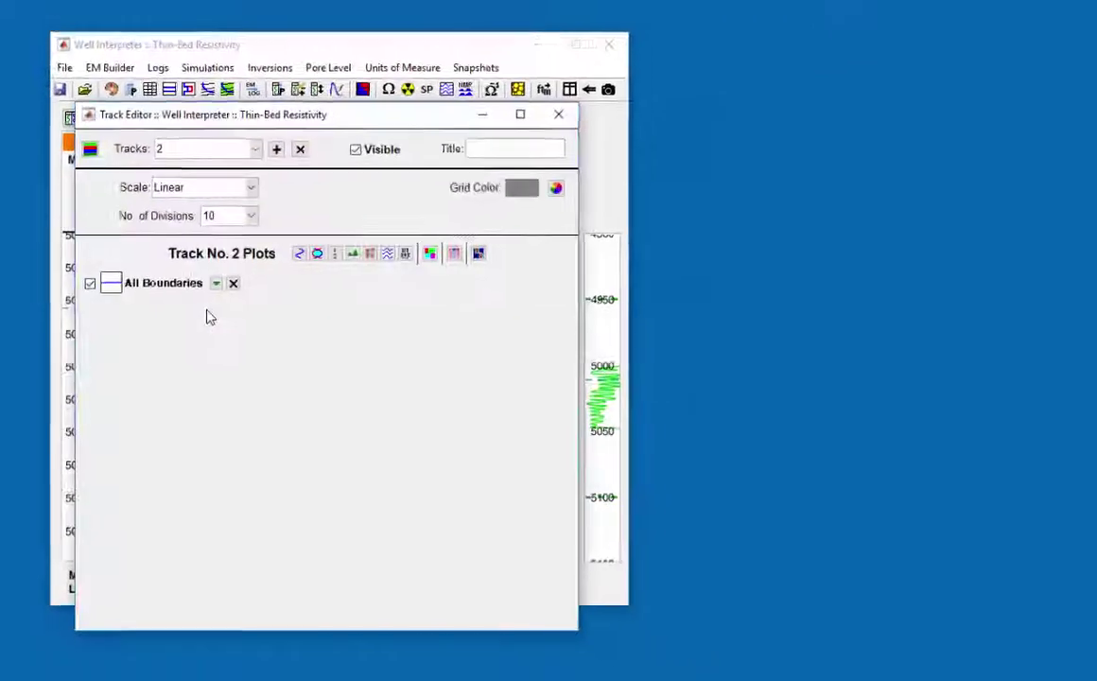
pyautogui.moveTo(308, 140); pyautogui.dragTo(695, 128)
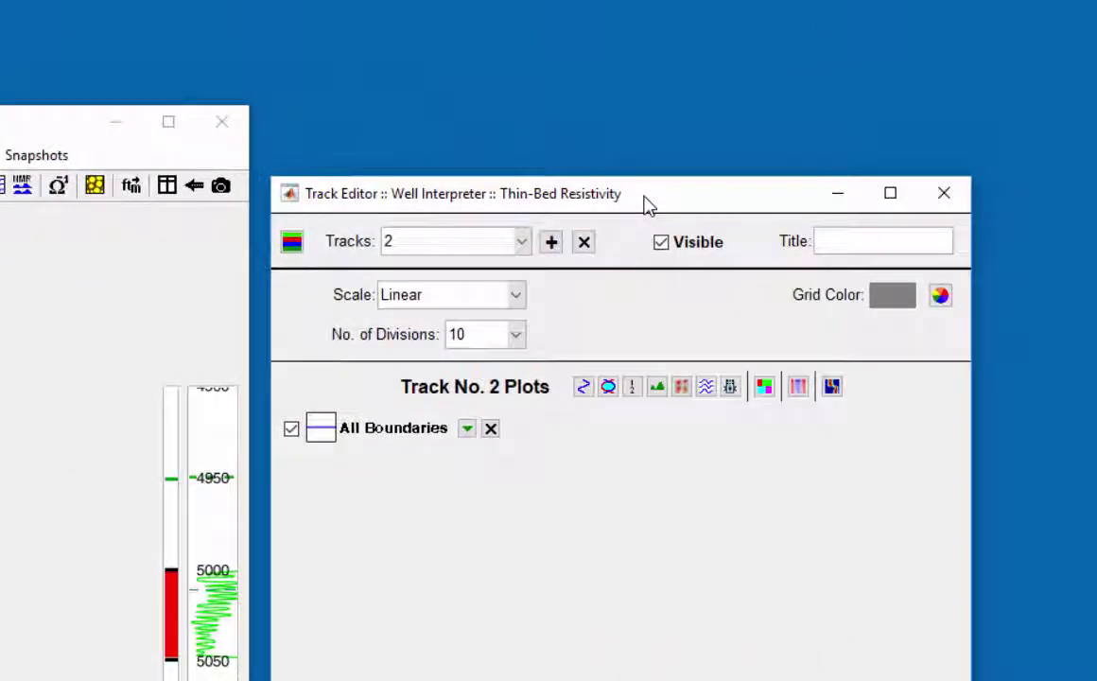
pyautogui.click(583, 388)
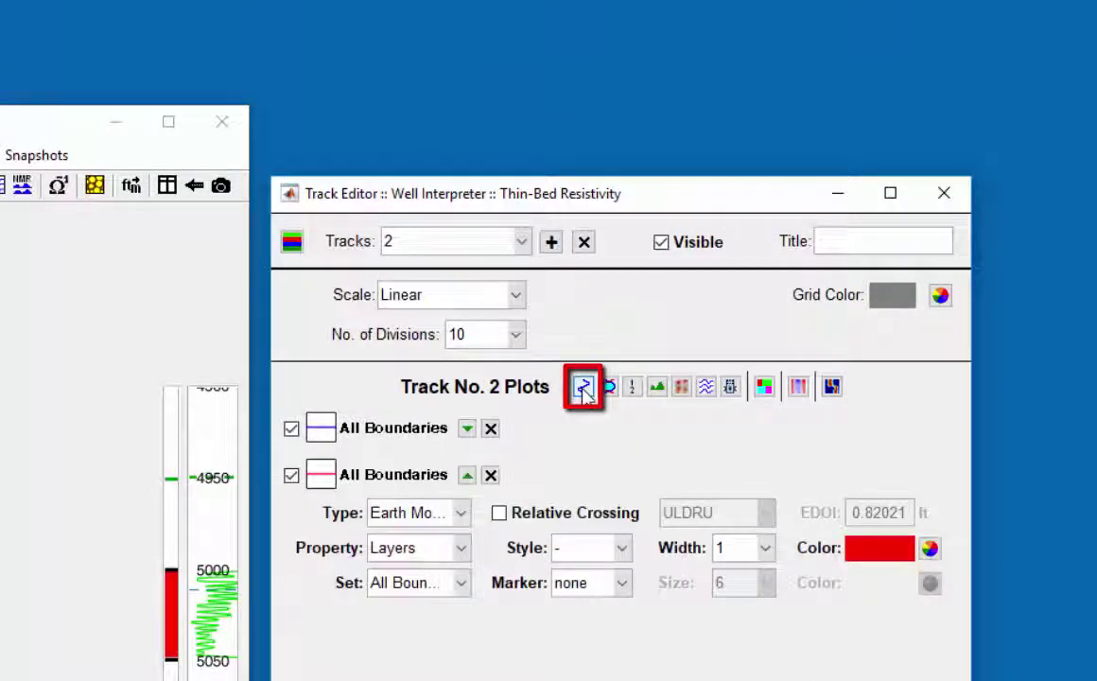
pyautogui.click(460, 514)
pyautogui.click(454, 542)
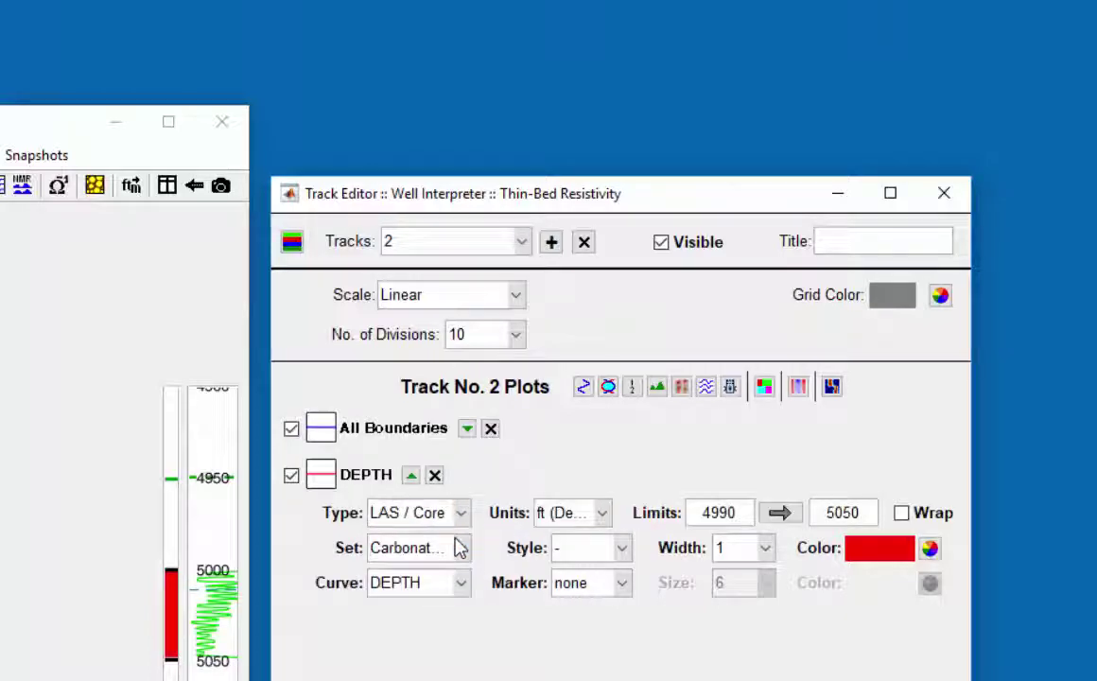
pyautogui.click(457, 547)
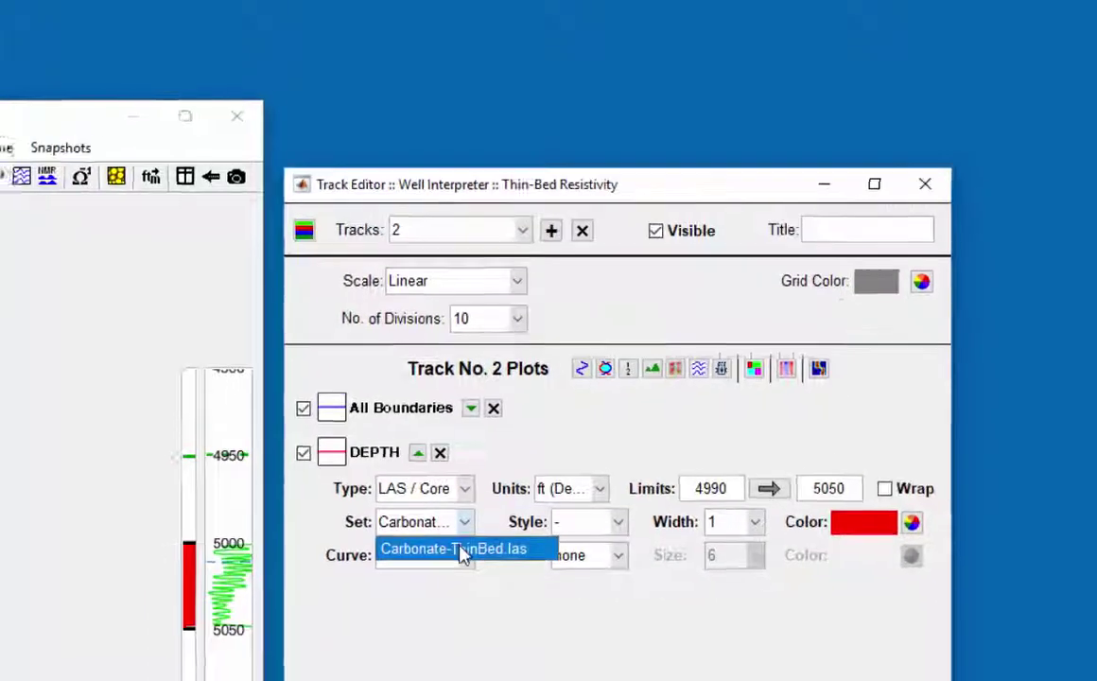
pyautogui.click(461, 575)
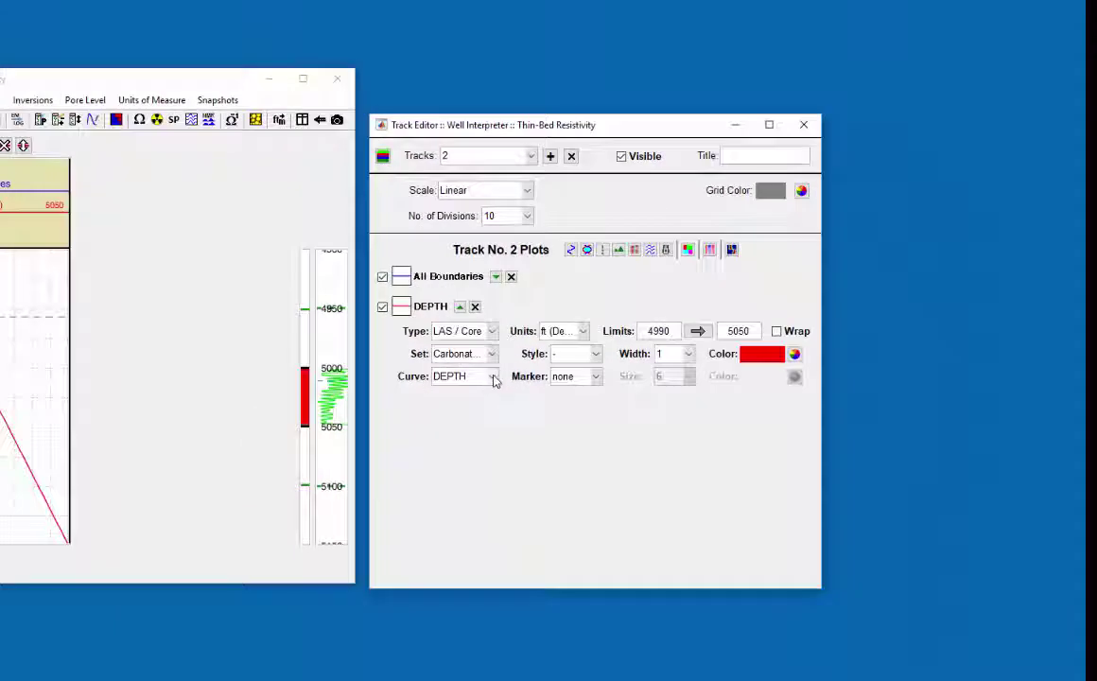
pyautogui.click(492, 377)
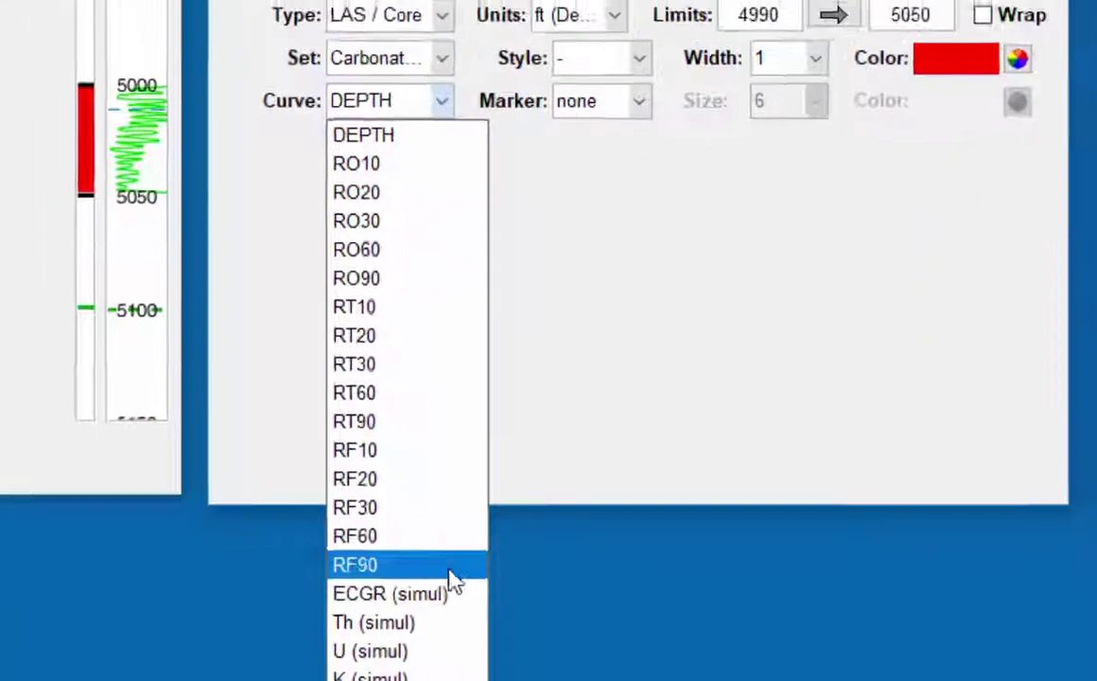
pyautogui.click(451, 591)
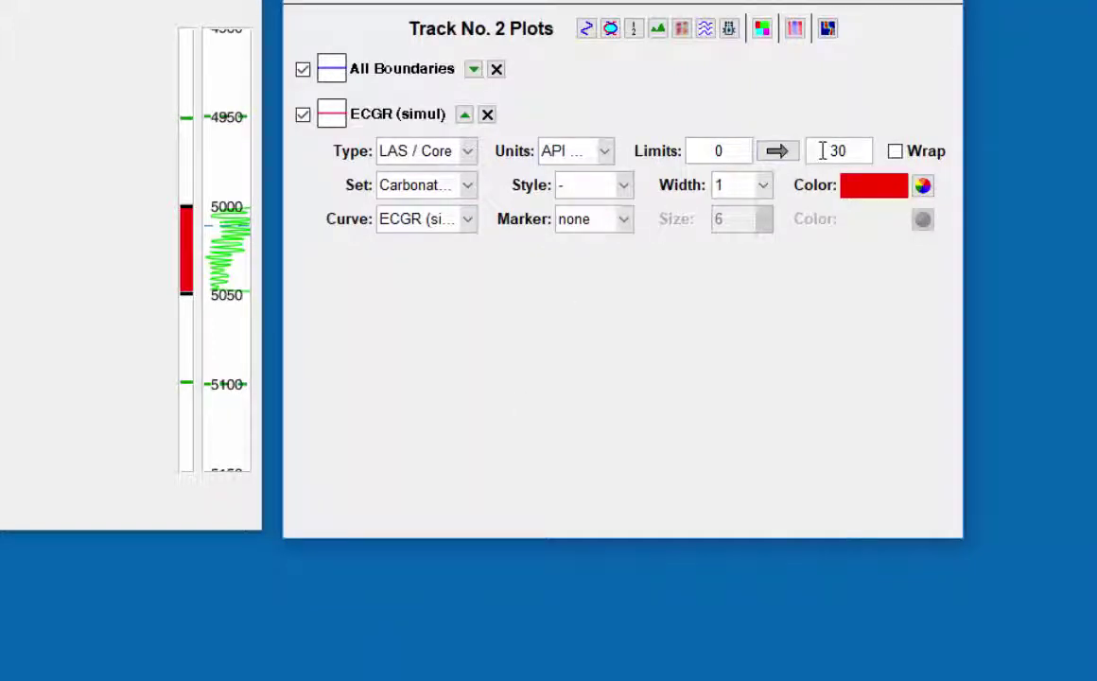
# Give the ECGR curve an upper limit of 50 and a green colour.
pyautogui.moveTo(825, 147); pyautogui.dragTo(840, 149)
pyautogui.write('50')
pyautogui.click(924, 186)
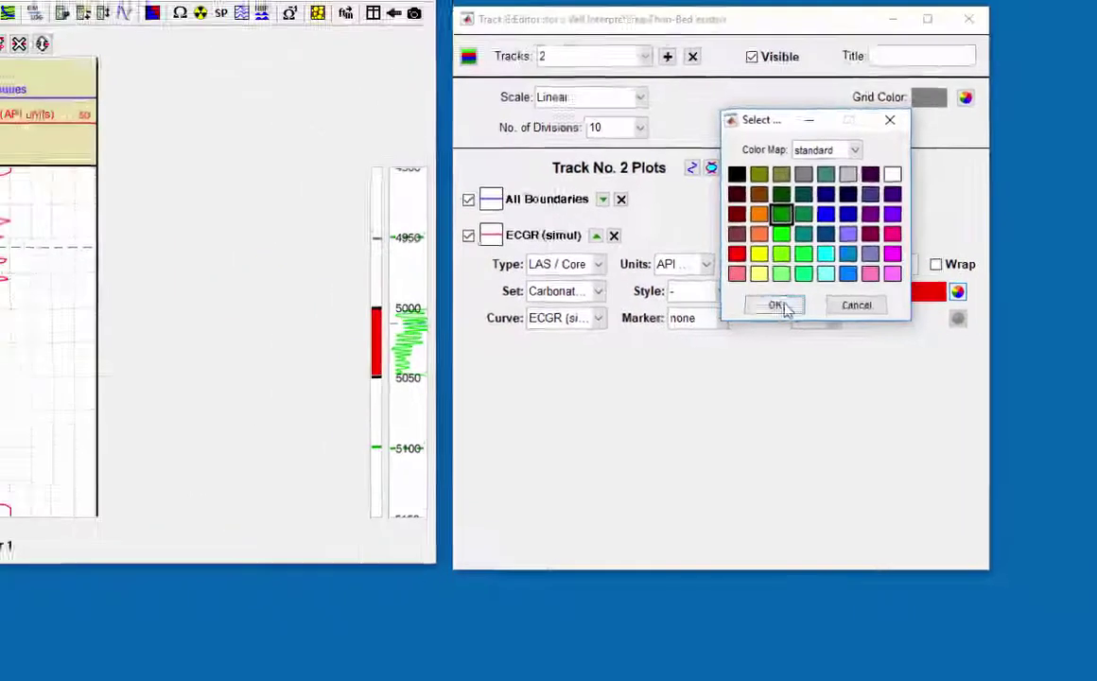
pyautogui.click(709, 224)
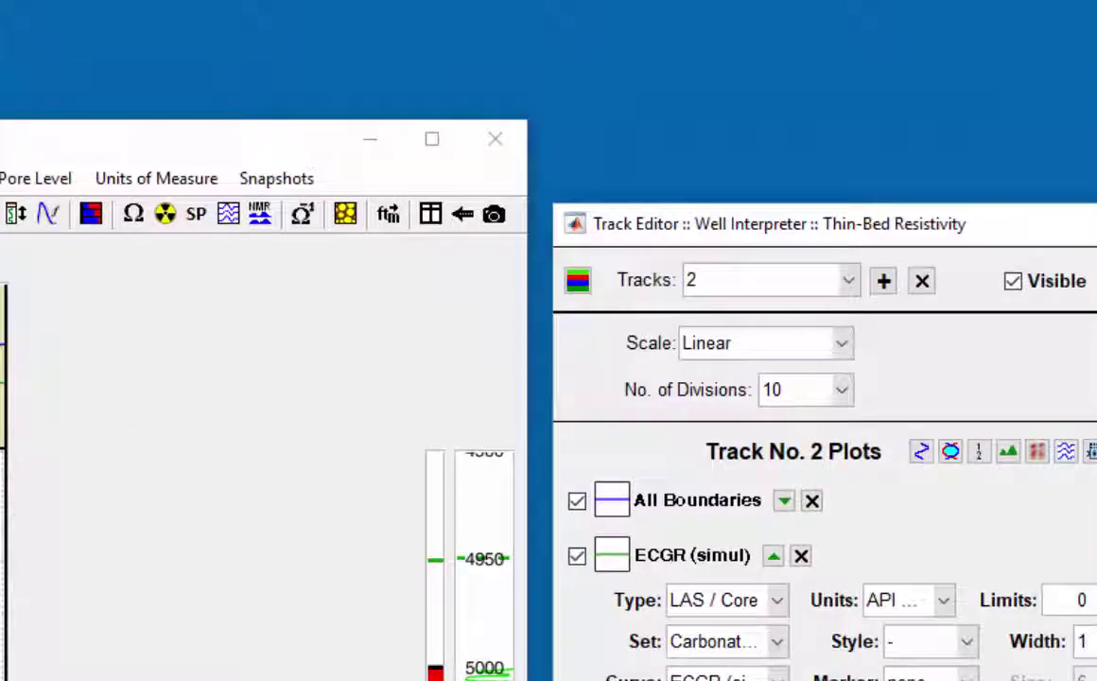
# Create track 3 with a boundaries plot on a logarithmic three-decade scale.
pyautogui.click(852, 290)
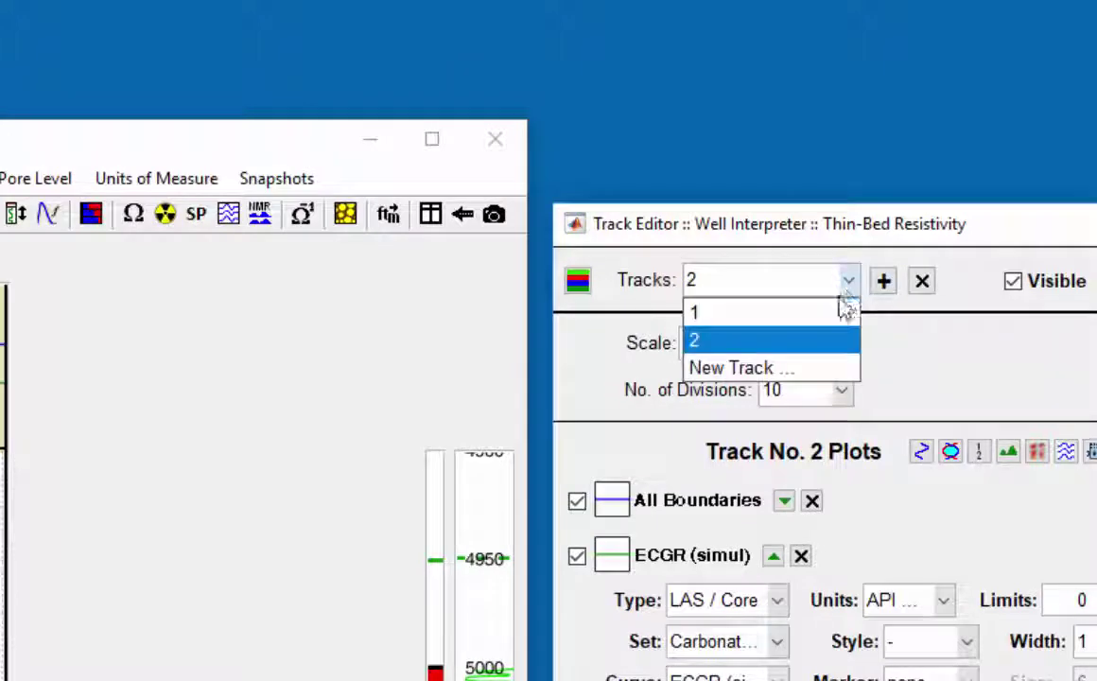
pyautogui.click(821, 382)
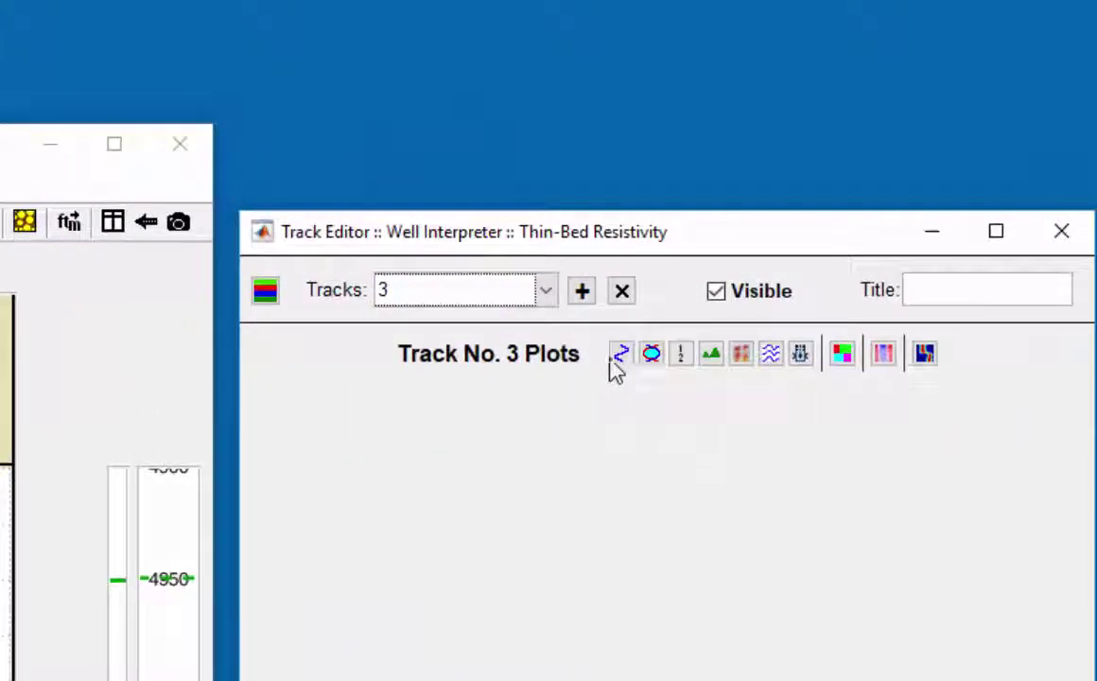
pyautogui.click(616, 357)
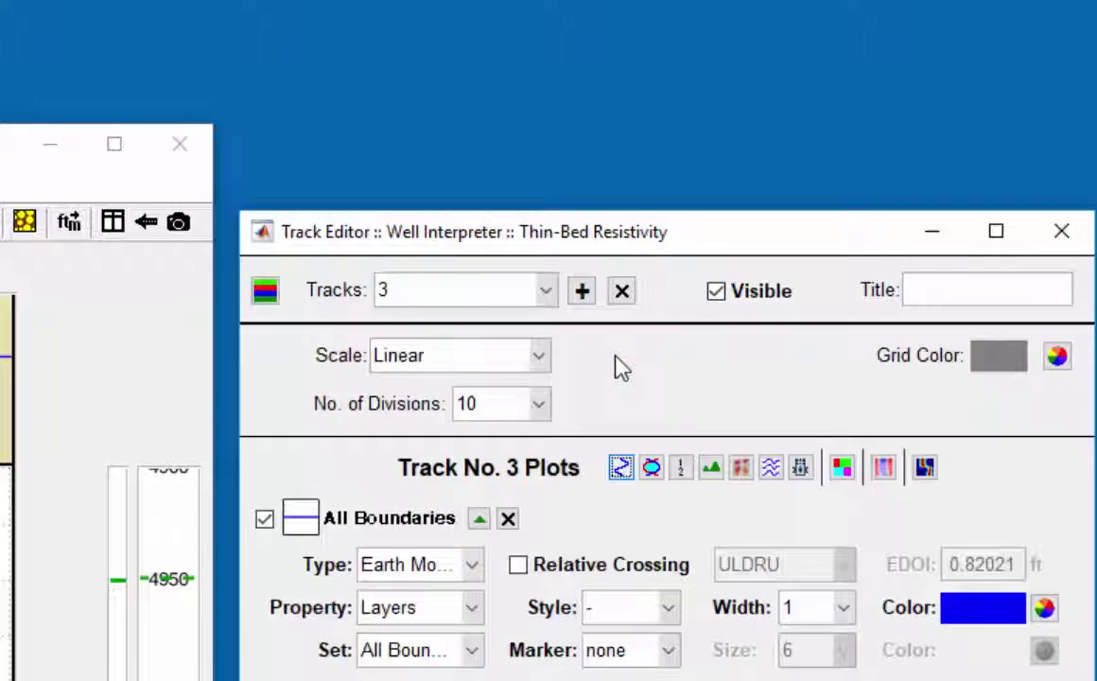
pyautogui.click(540, 356)
pyautogui.click(531, 418)
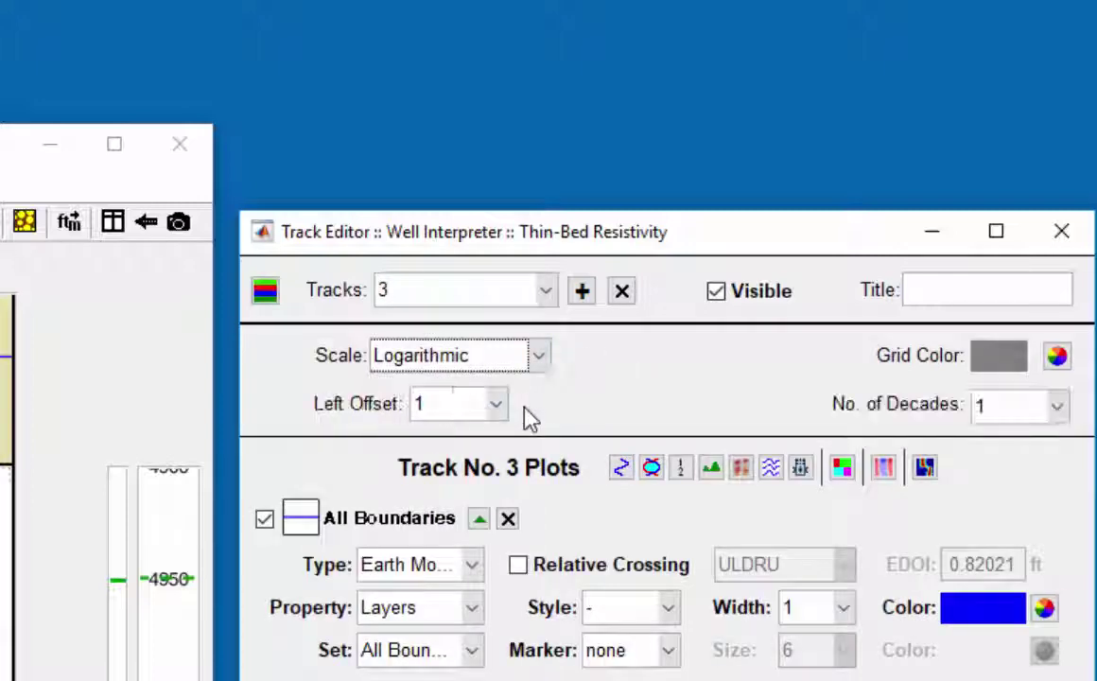
pyautogui.click(1059, 408)
pyautogui.click(1024, 497)
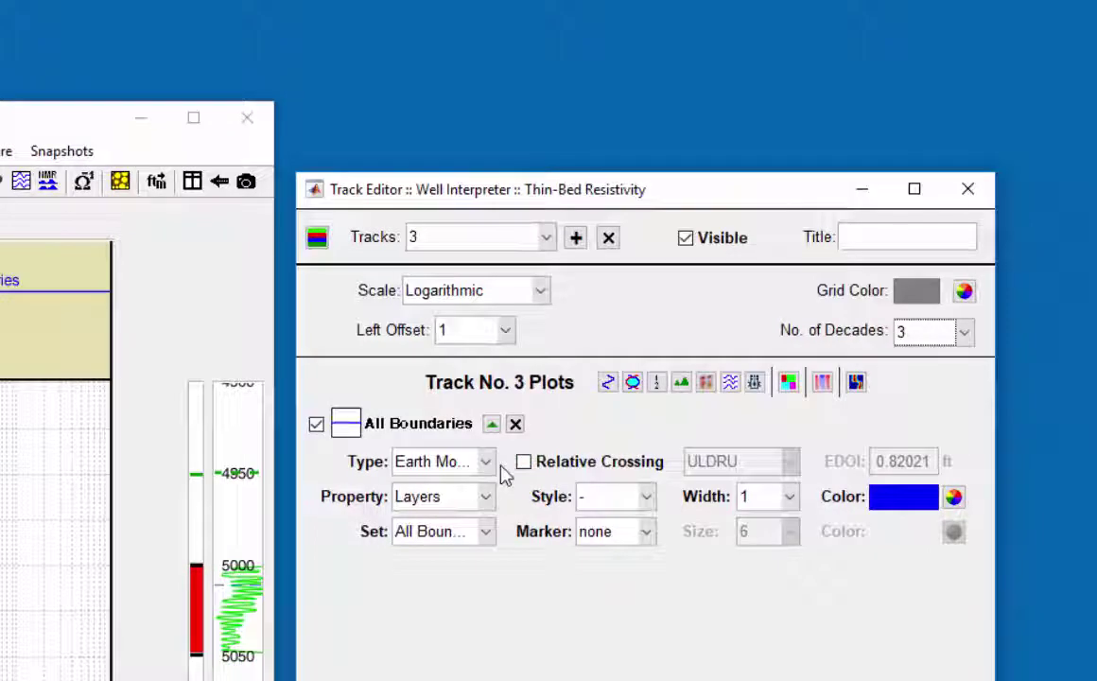
# Add an LAS / Core RT90 plot to track 3 scaled from 1 to 1000.
pyautogui.click(607, 382)
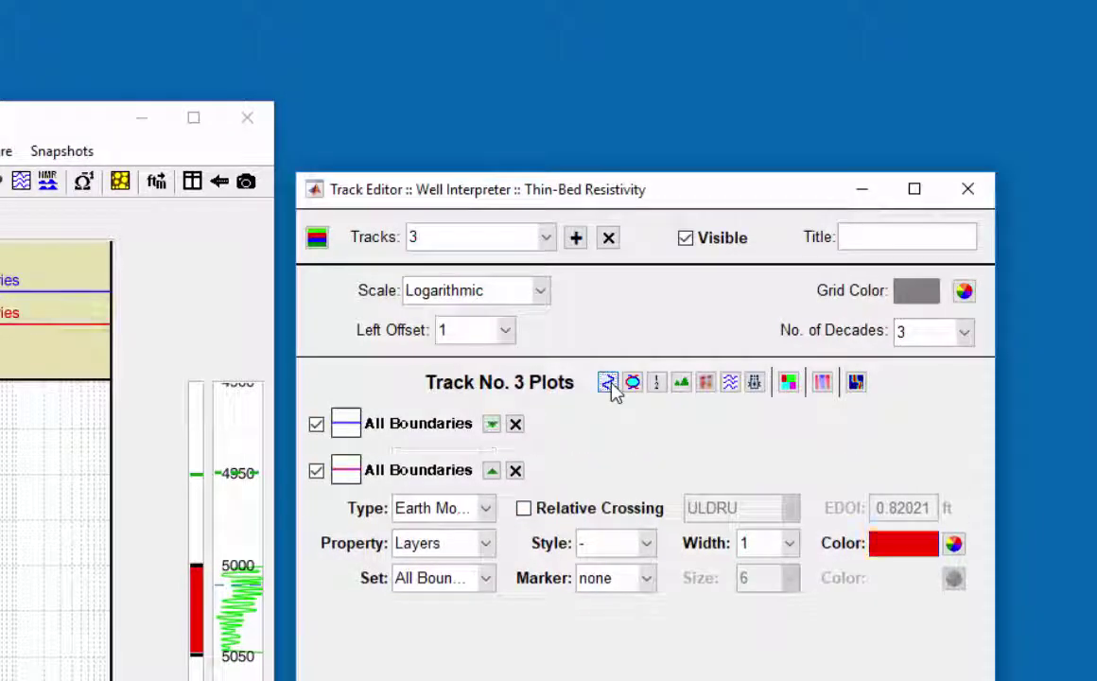
pyautogui.click(492, 511)
pyautogui.click(484, 534)
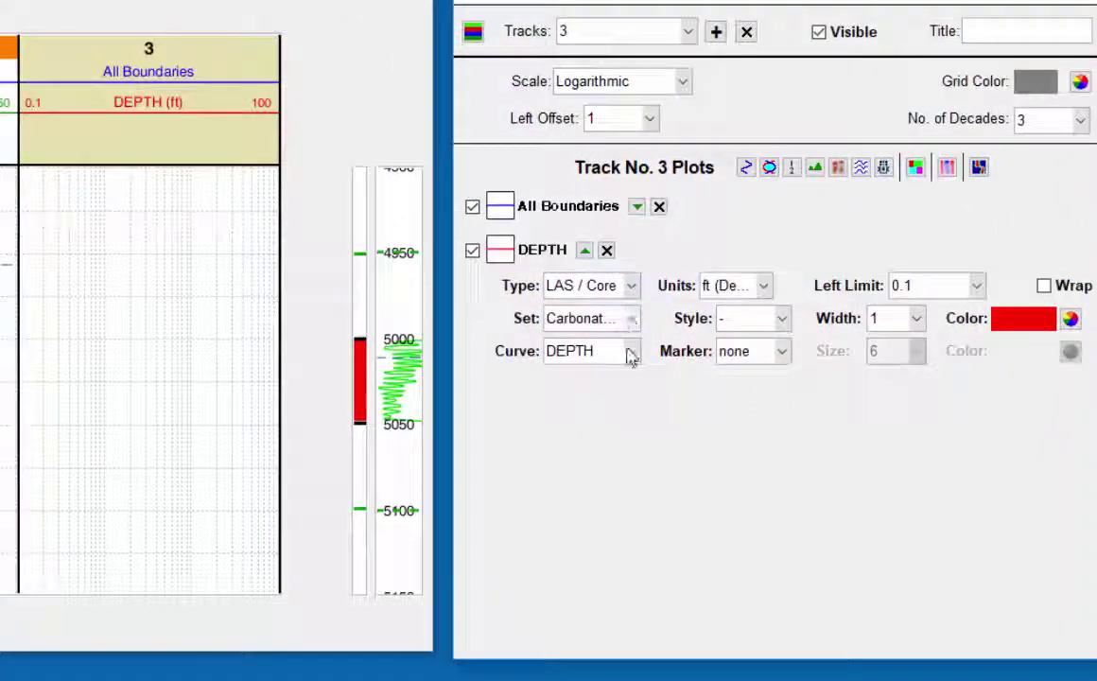
pyautogui.click(629, 351)
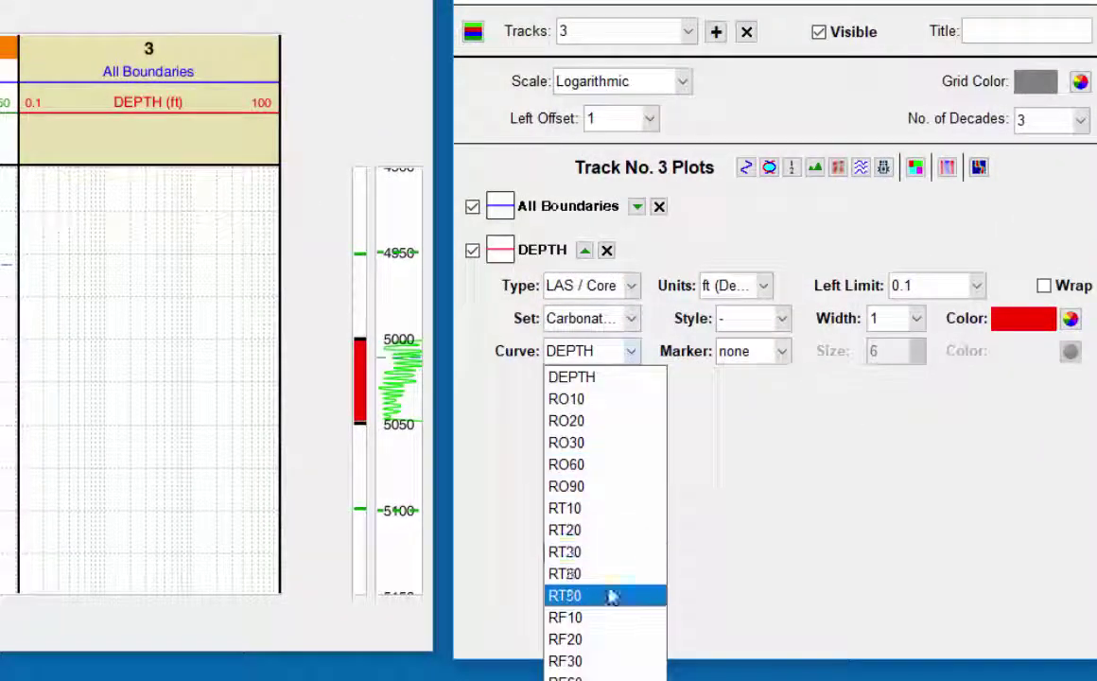
pyautogui.click(613, 595)
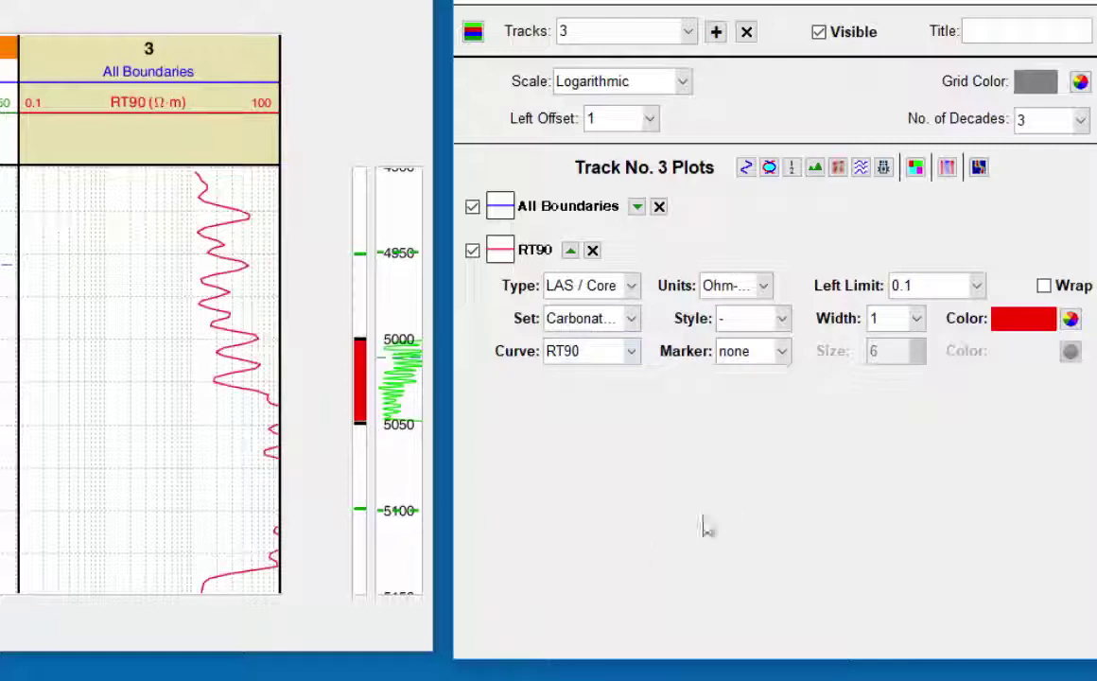
pyautogui.click(975, 285)
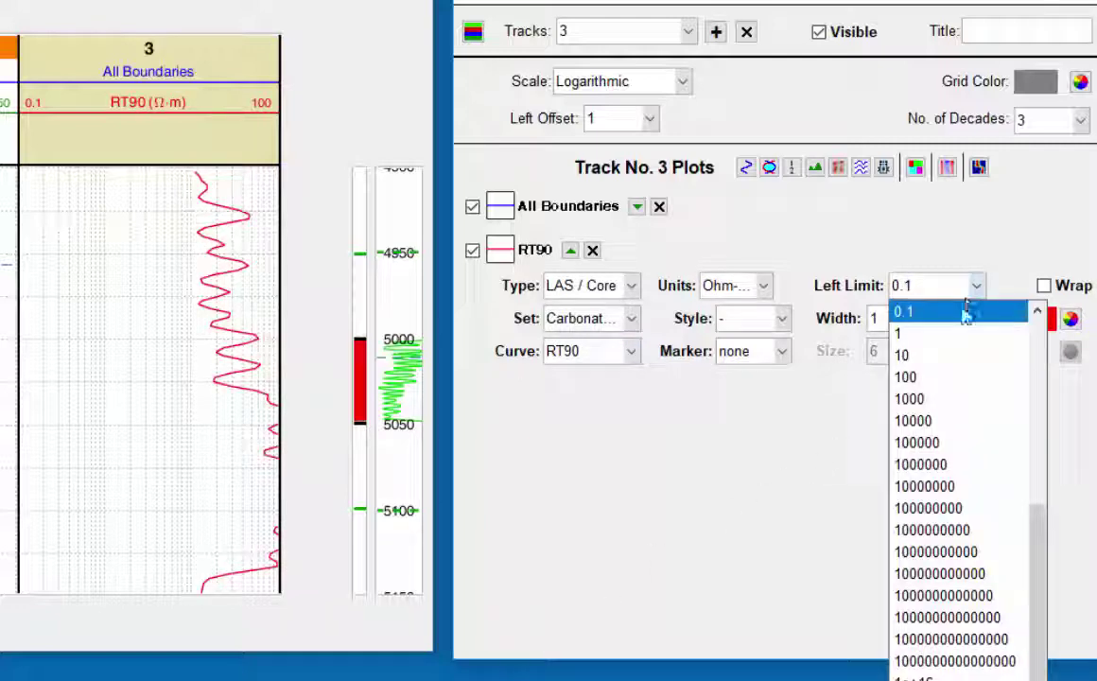
pyautogui.click(955, 334)
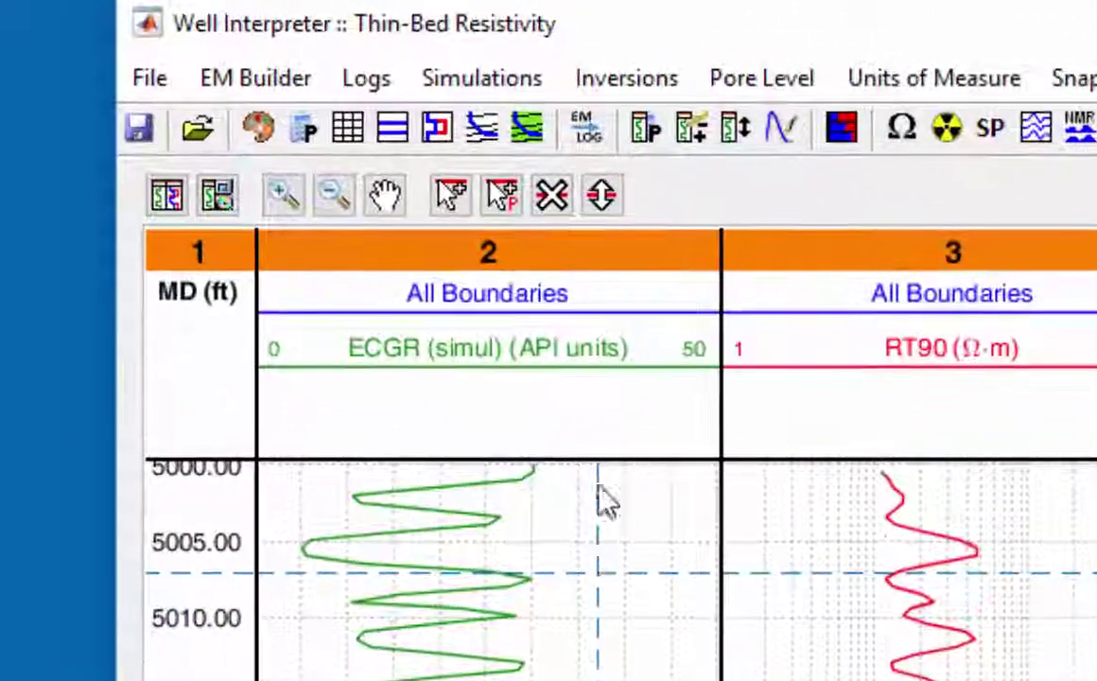
# Place bed boundaries near 5001, 5003, 5005, 5007, 5008 and 5010 ft.
pyautogui.click(501, 193)
pyautogui.click(541, 487)
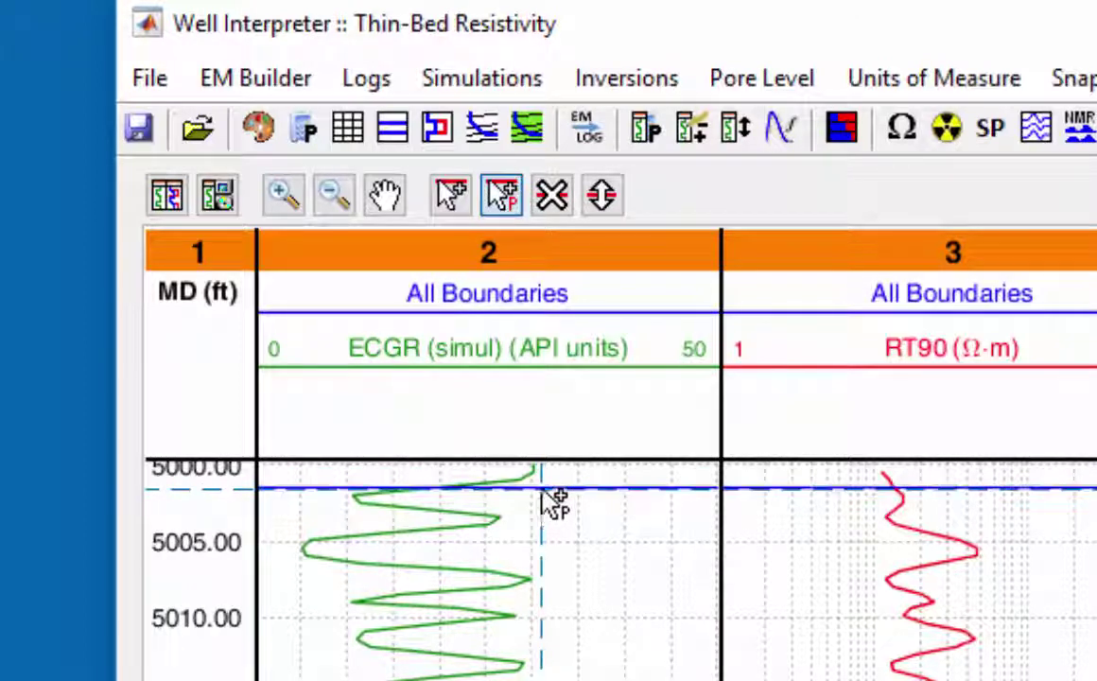
pyautogui.click(546, 511)
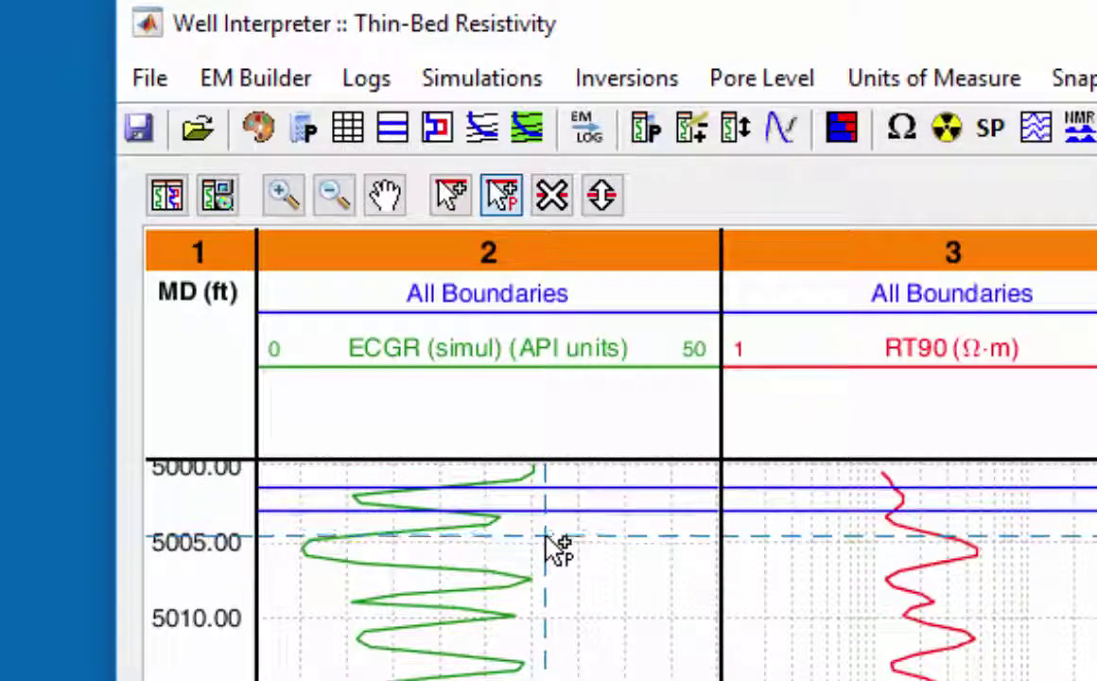
pyautogui.click(546, 539)
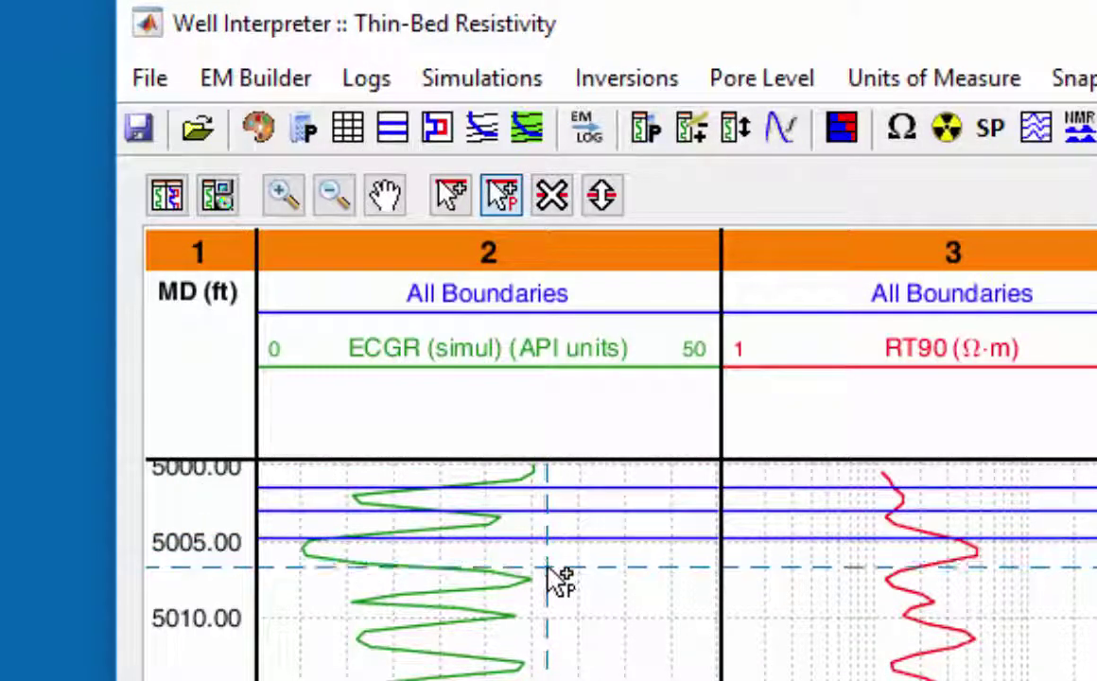
pyautogui.click(547, 568)
pyautogui.click(549, 587)
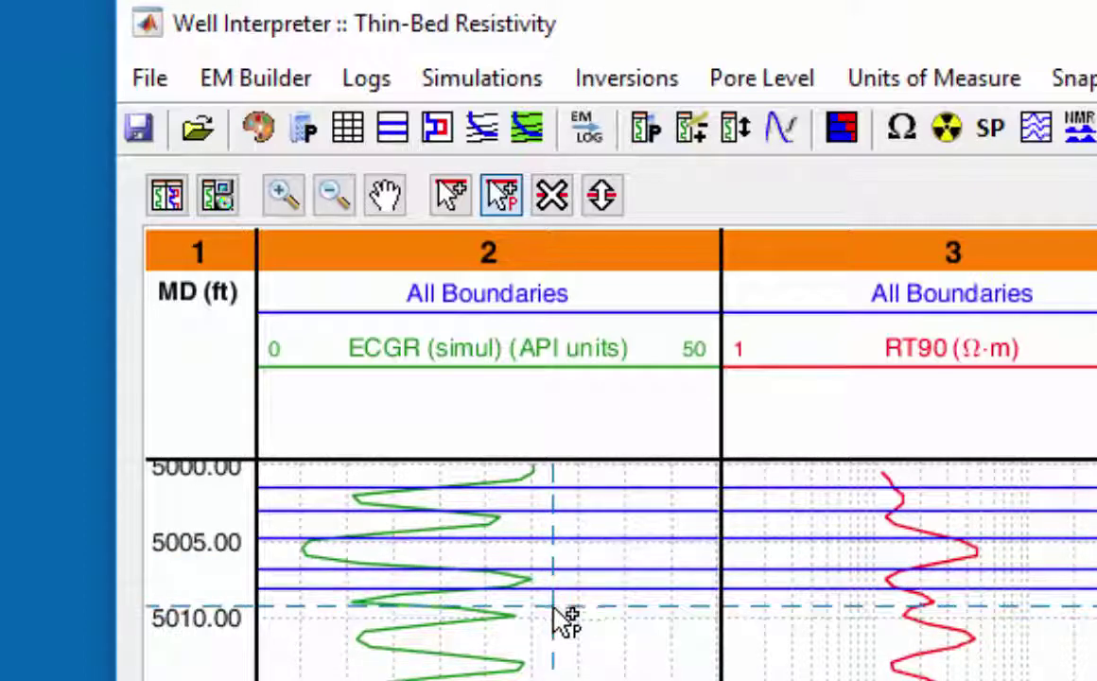
pyautogui.click(553, 611)
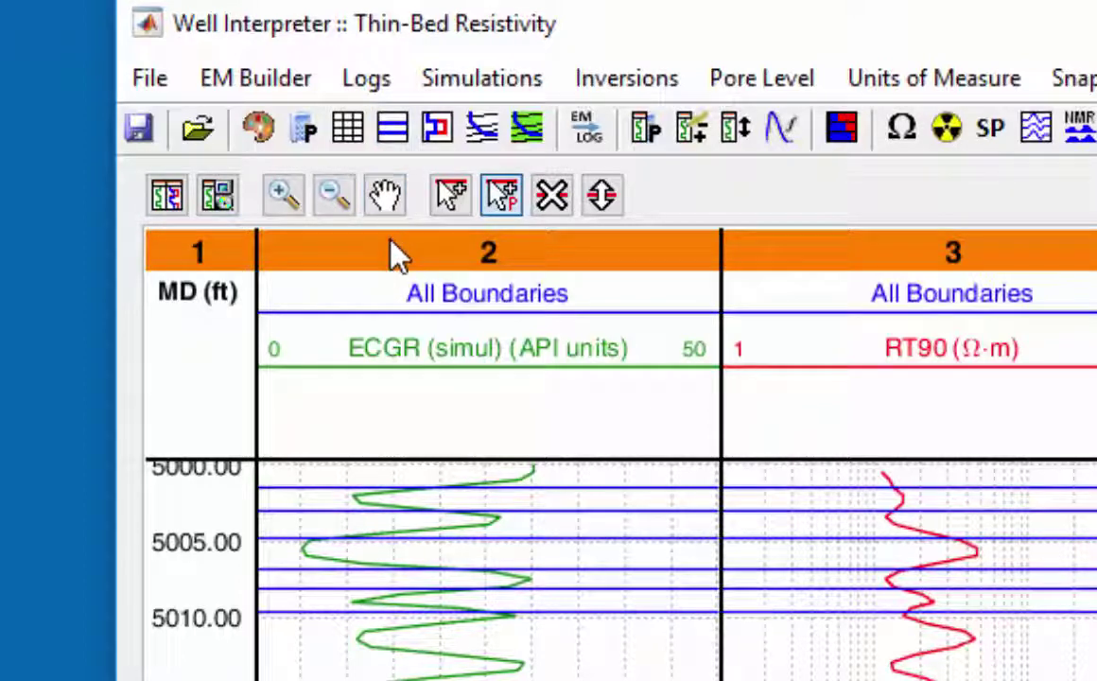
# Delete the six bed boundaries between 5001 and 5010 ft.
pyautogui.click(557, 209)
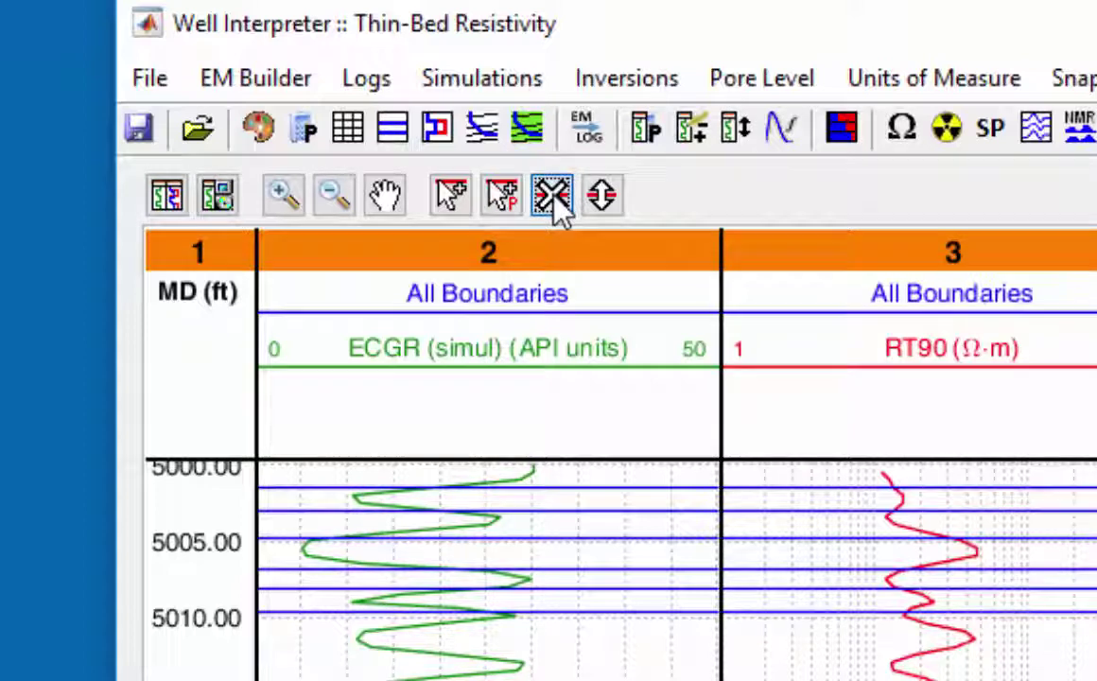
pyautogui.click(604, 484)
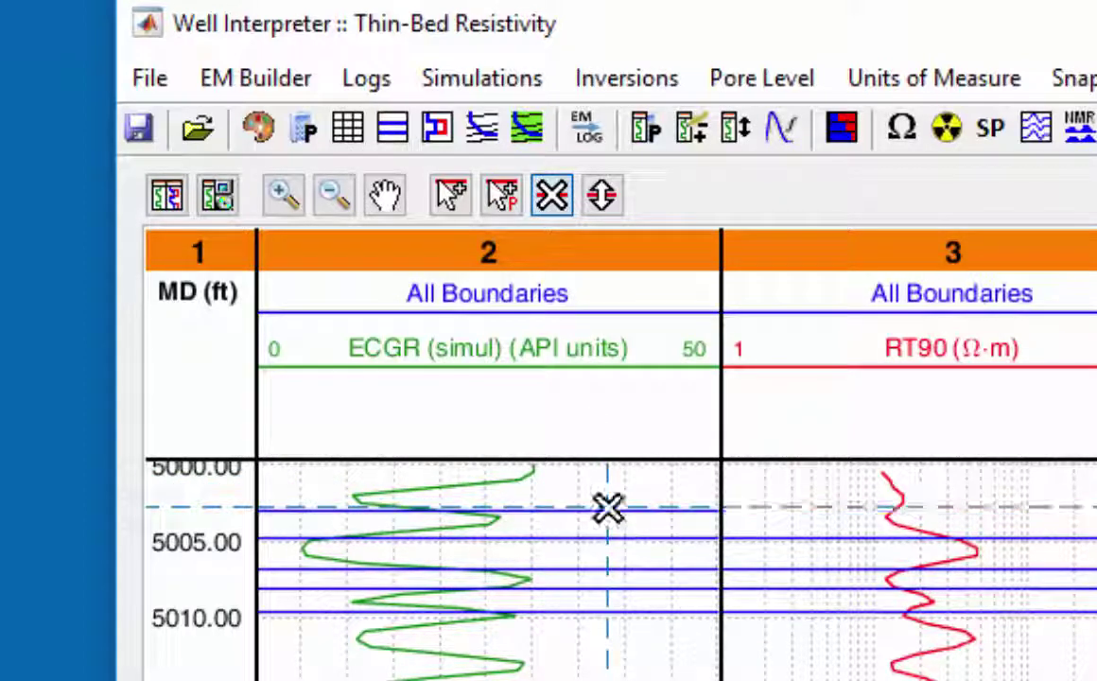
pyautogui.click(605, 509)
pyautogui.click(607, 537)
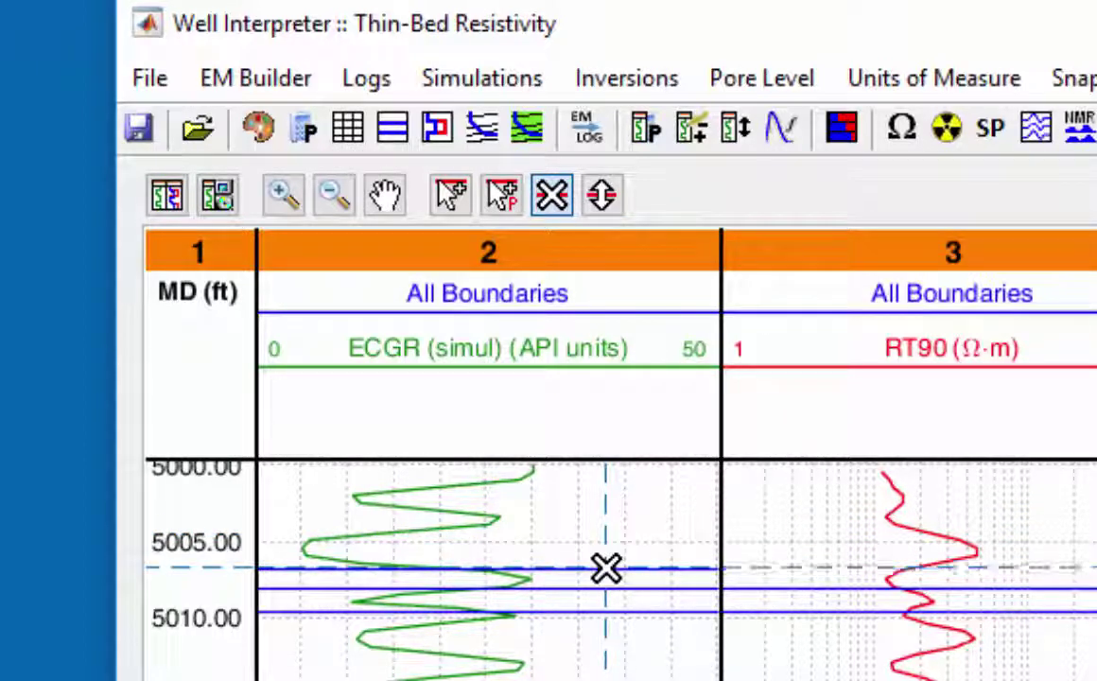
pyautogui.click(606, 567)
pyautogui.click(605, 589)
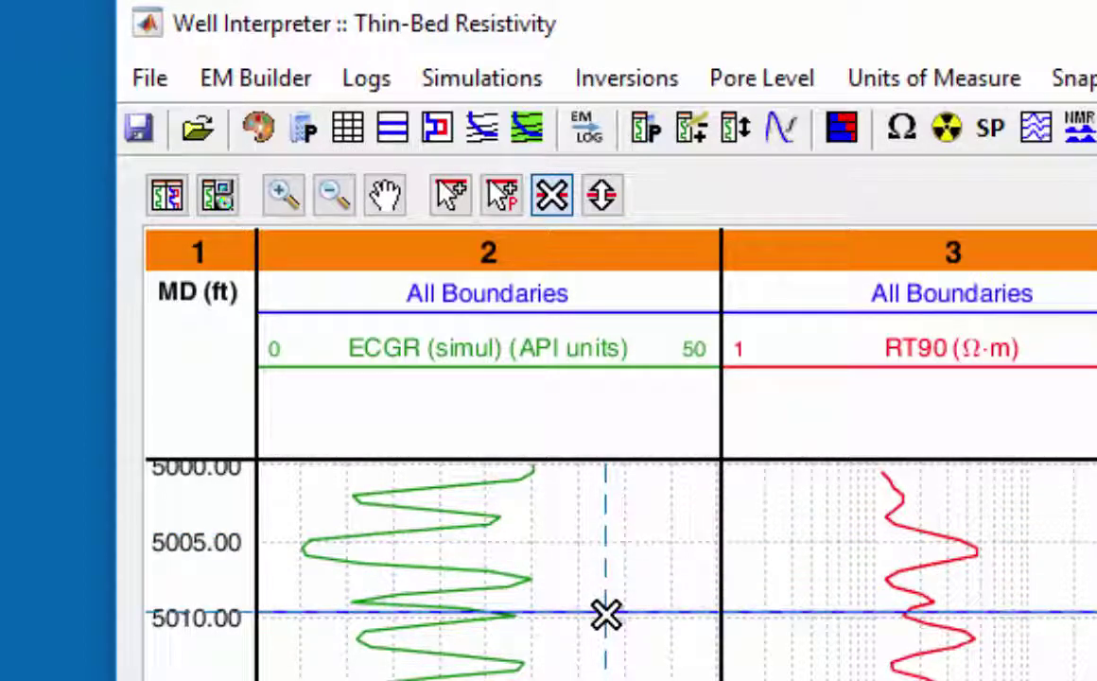
pyautogui.click(605, 613)
pyautogui.click(551, 206)
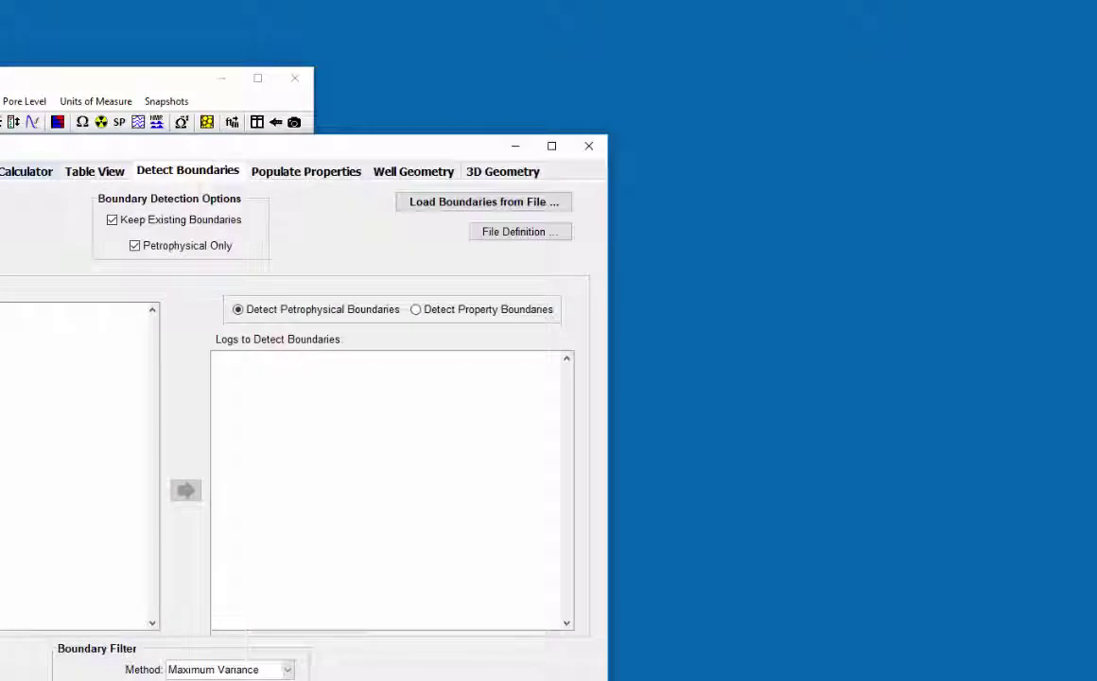
# Add ECGR (simul) to the Detect Boundaries log list and select the sliding window size value.
pyautogui.moveTo(2, 152); pyautogui.dragTo(455, 29)
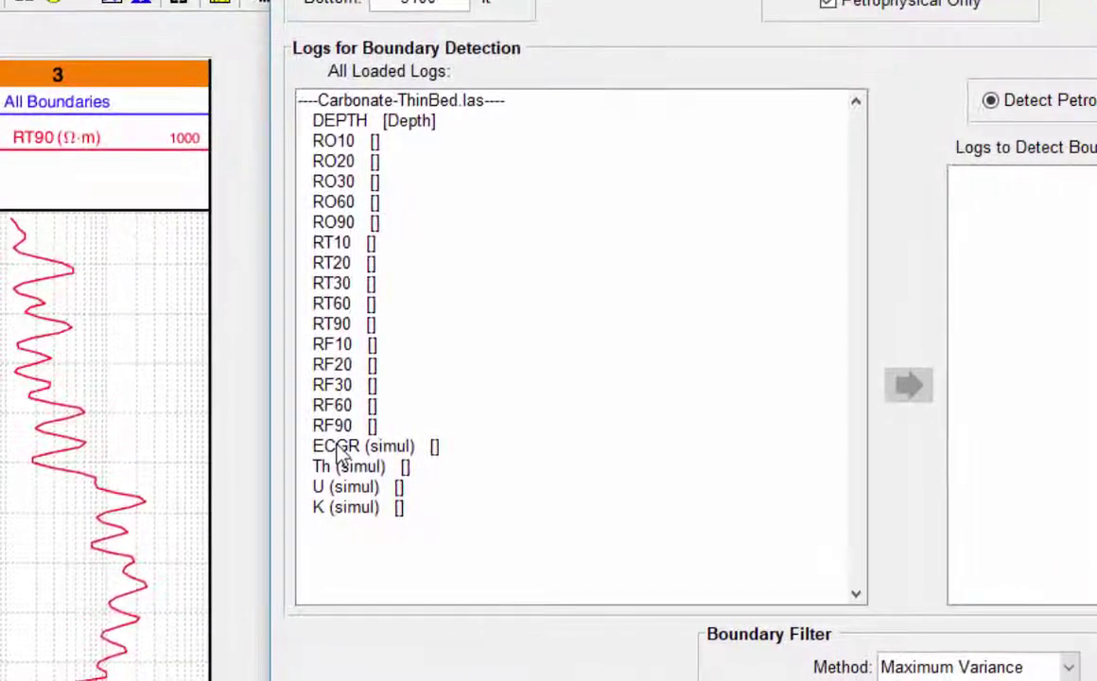
pyautogui.click(446, 451)
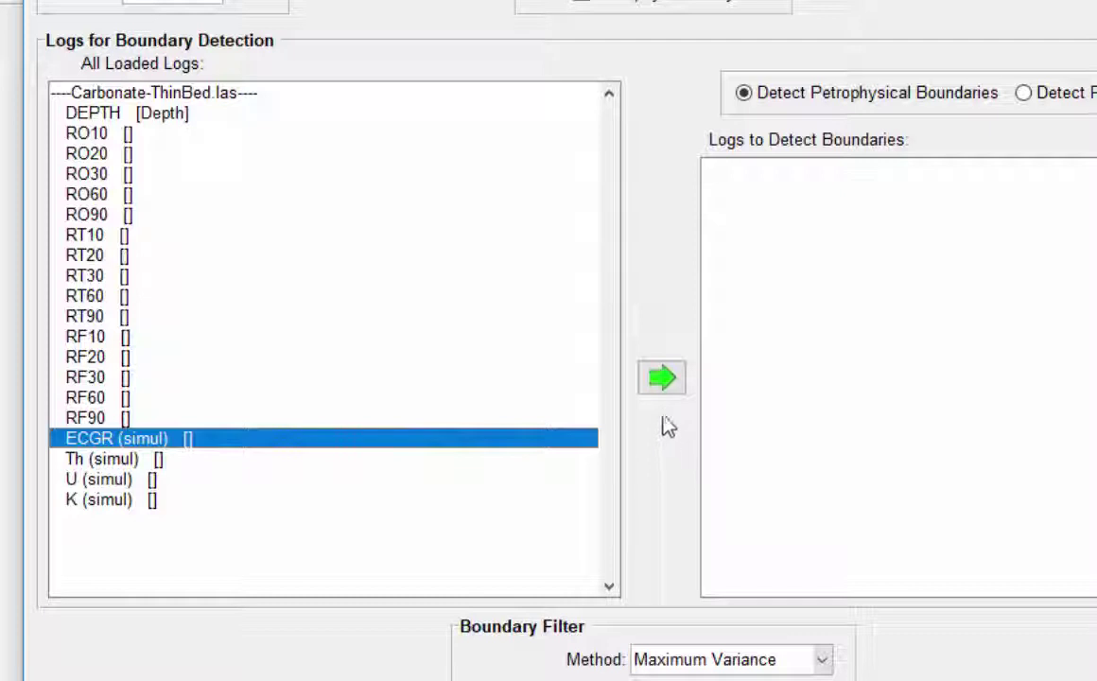
pyautogui.click(665, 380)
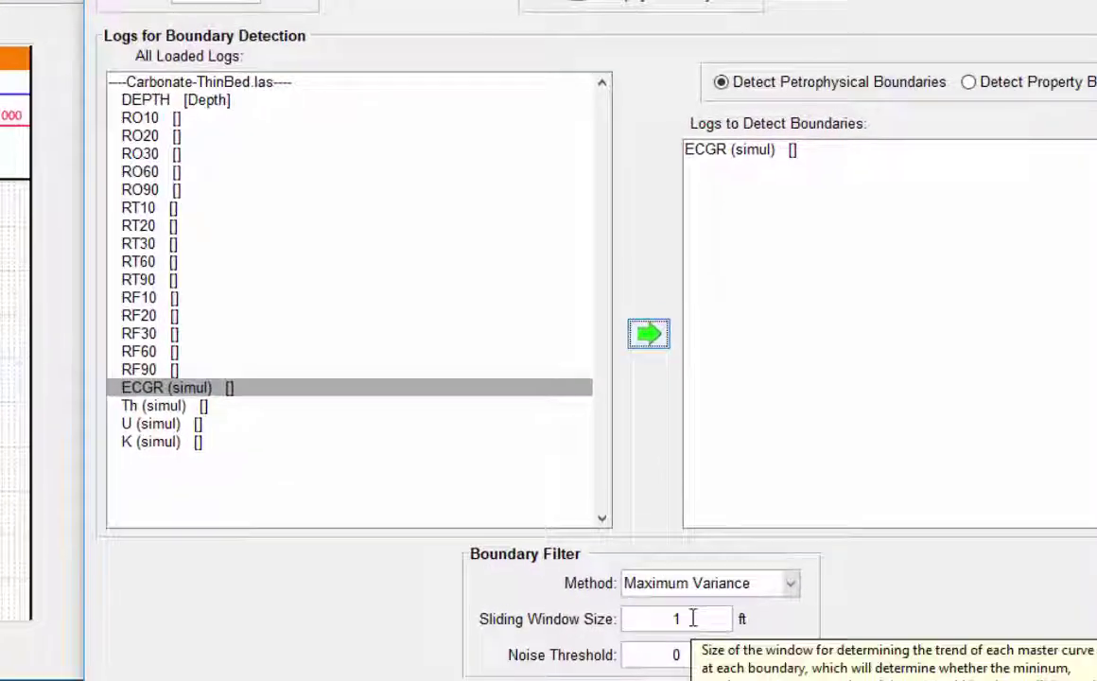
pyautogui.doubleClick(693, 618)
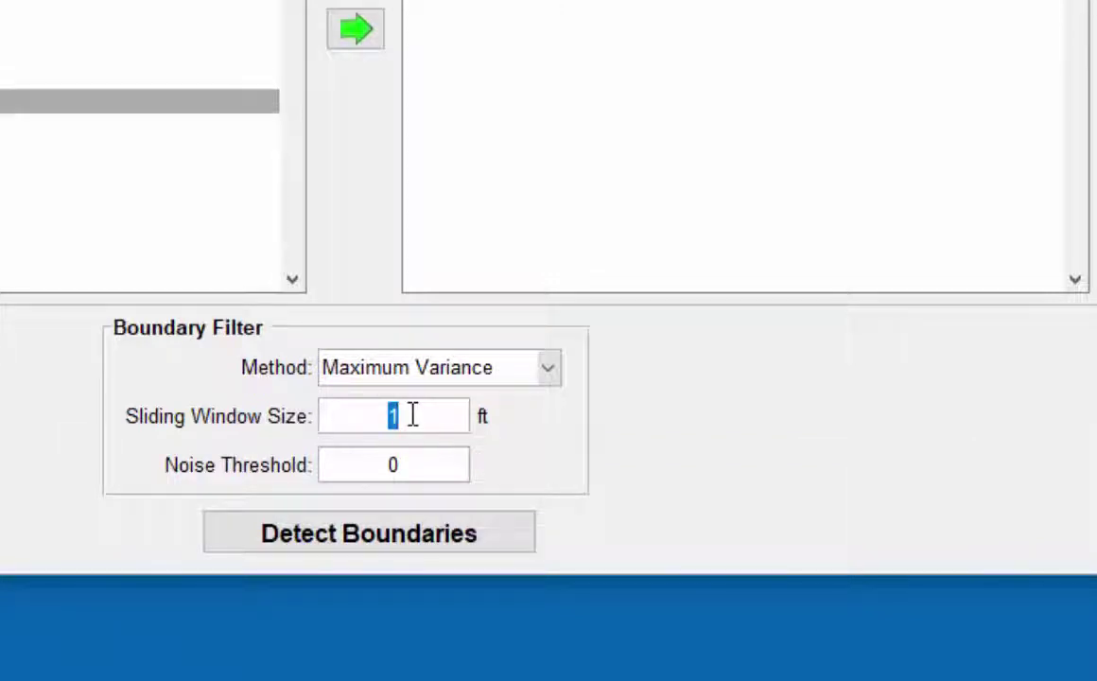
# Set a 0.25 ft sliding window with zero noise threshold and detect boundaries.
pyautogui.write('25')
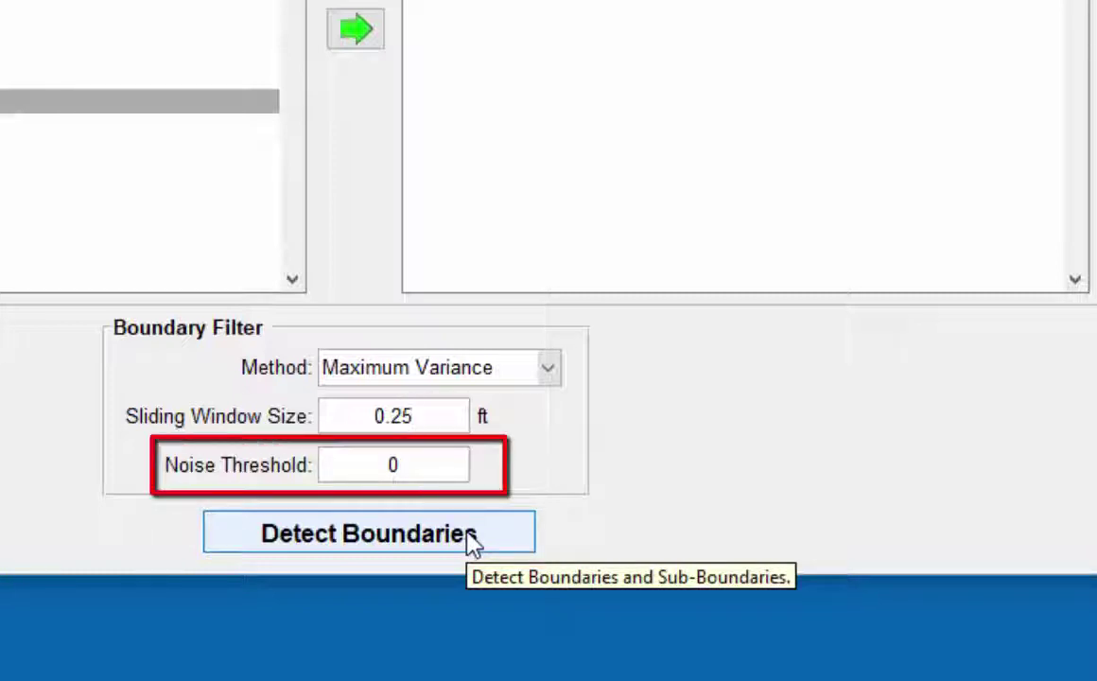
pyautogui.moveTo(419, 474)
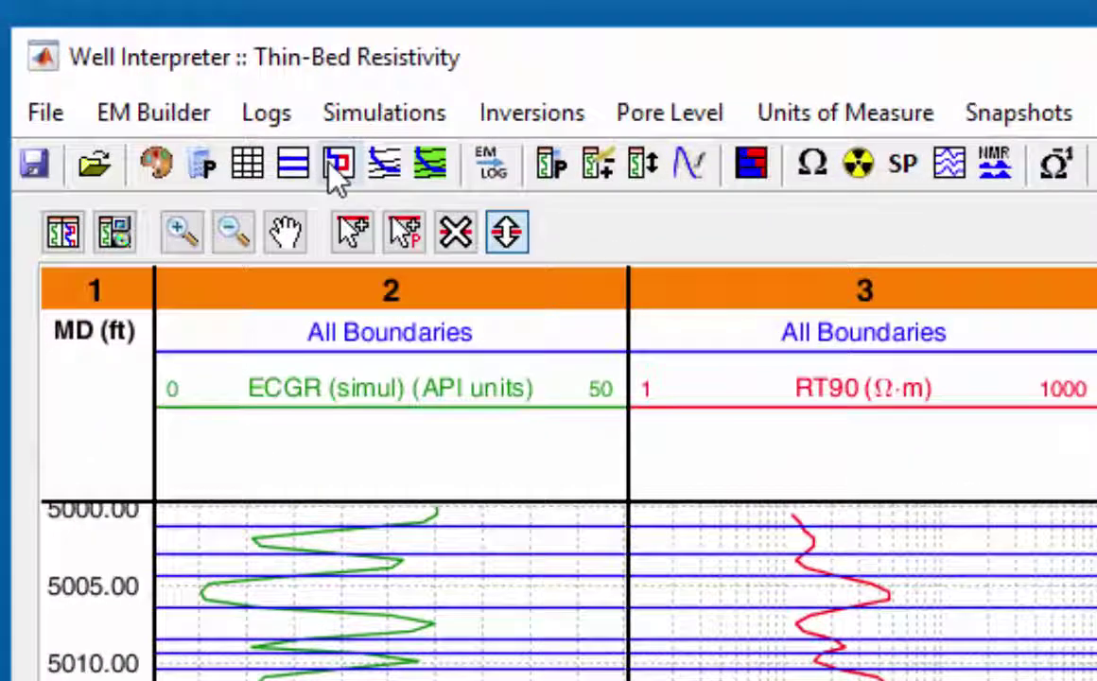
# In Populate Properties, choose RT90 (Carbonate-ThinBed.las) for Zone 1 parallel resistivity.
pyautogui.click(337, 168)
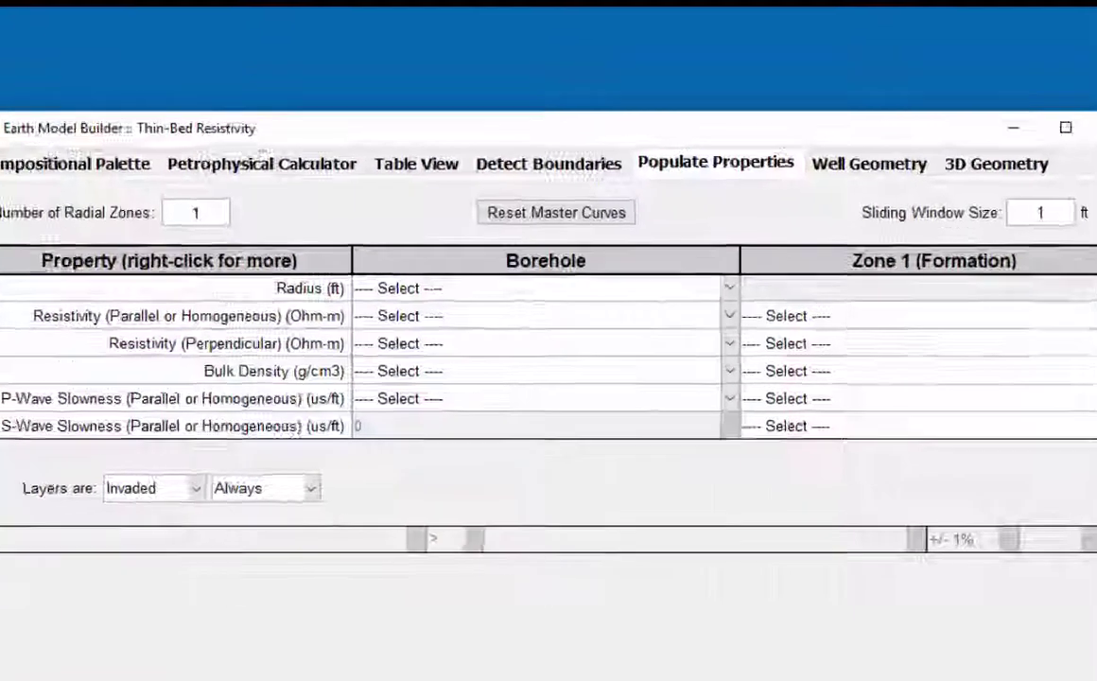
pyautogui.click(1090, 330)
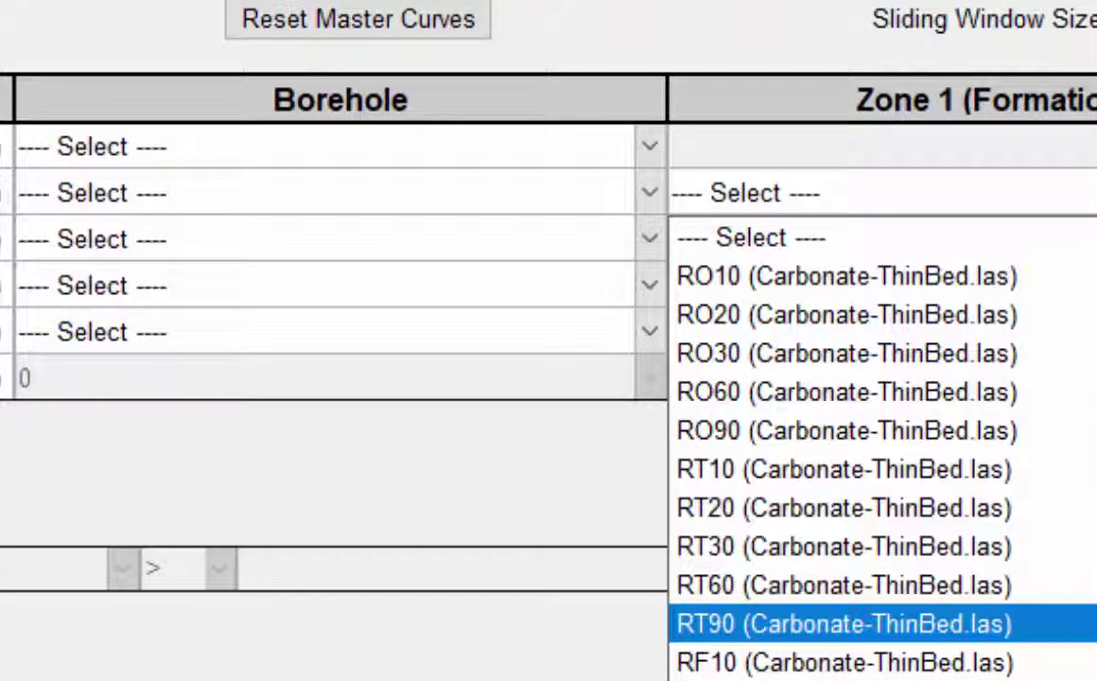
pyautogui.click(1069, 623)
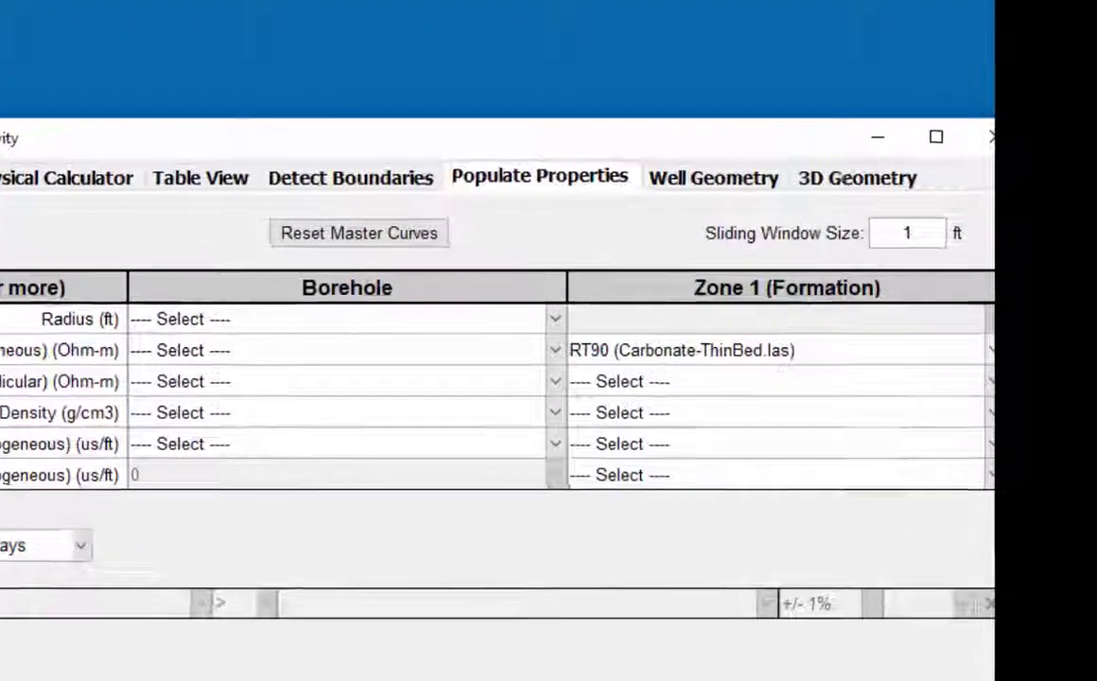
pyautogui.click(837, 286)
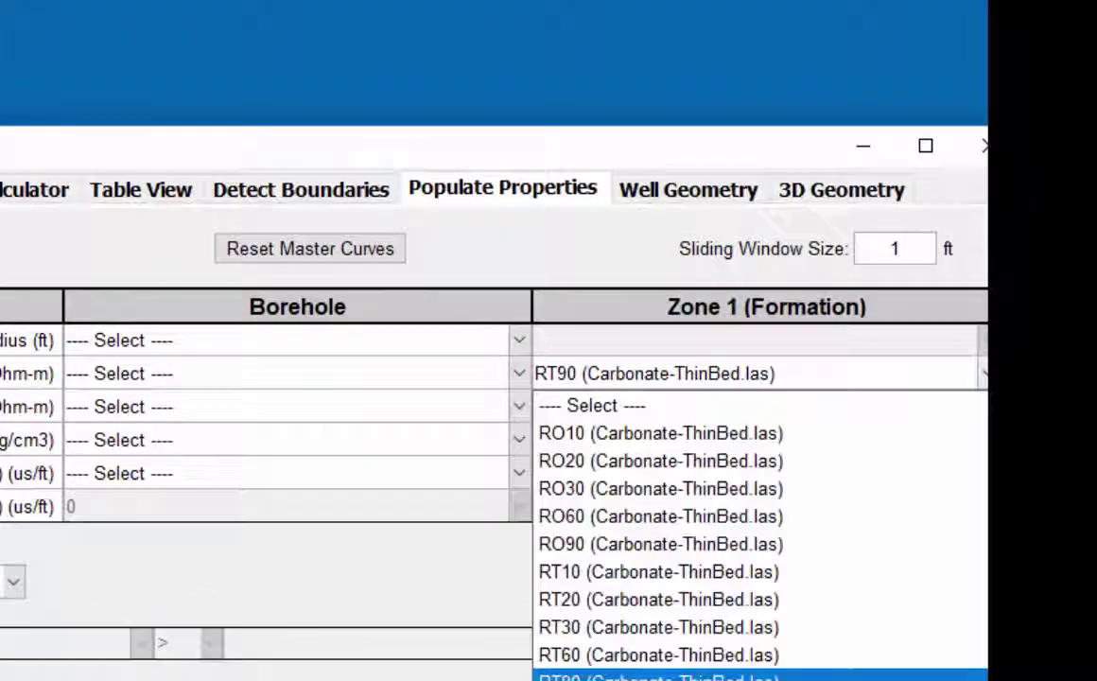
pyautogui.click(686, 431)
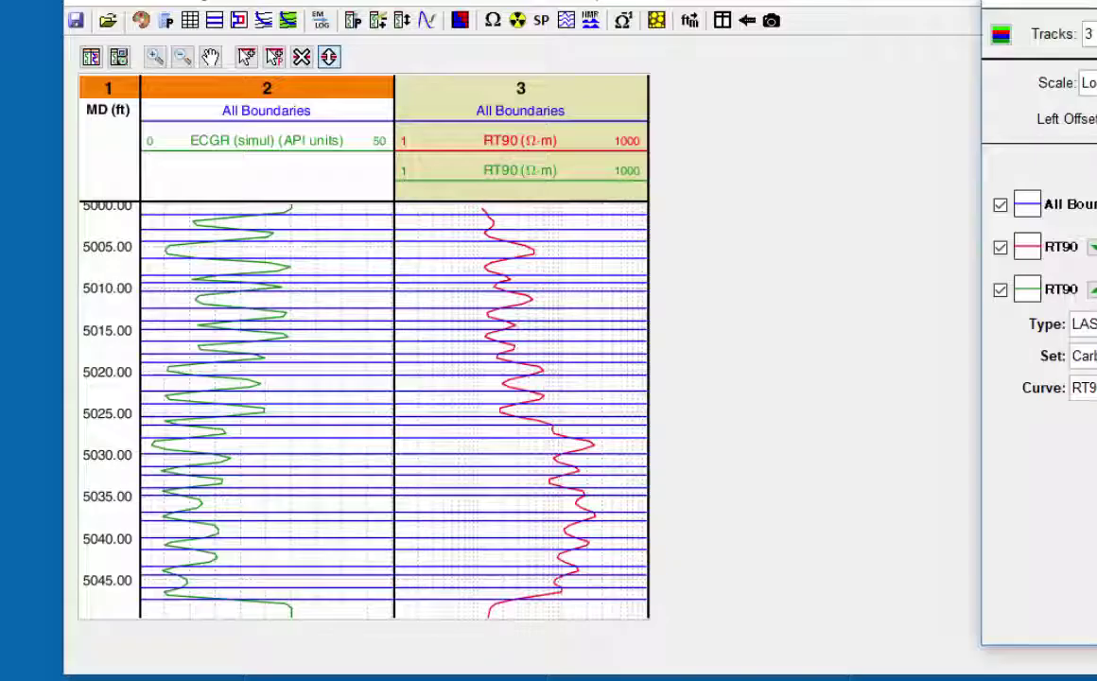
# Switch track 3's green plot to the Earth Model parallel-resistivity Rt curve at line width 1.5.
pyautogui.click(1061, 322)
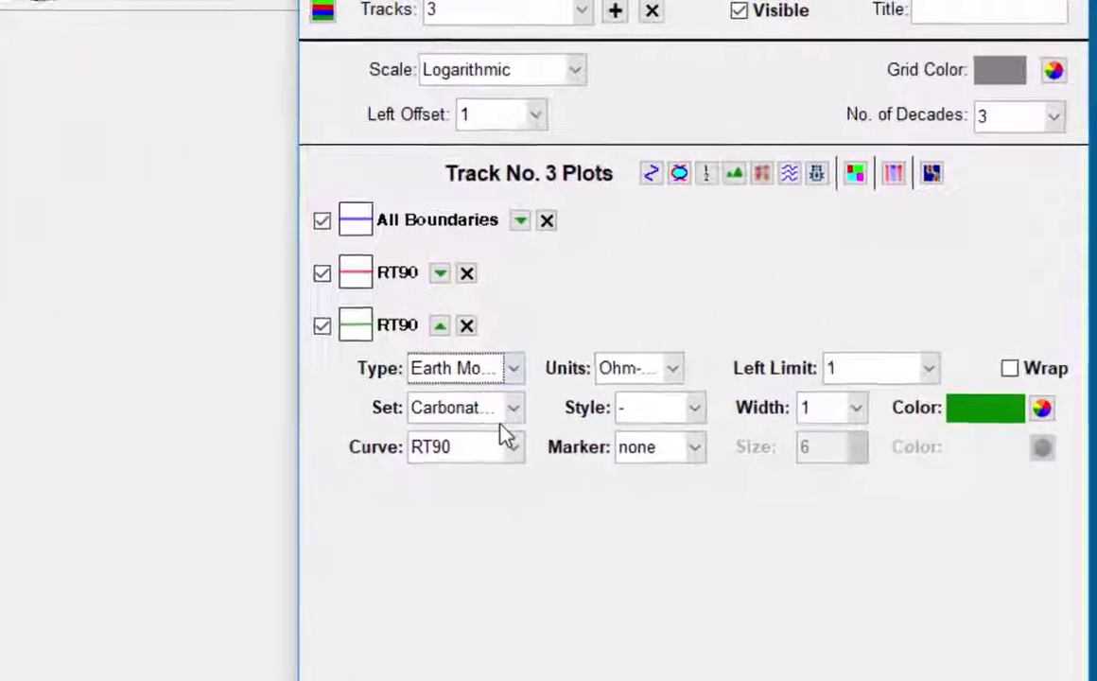
pyautogui.press('Down')
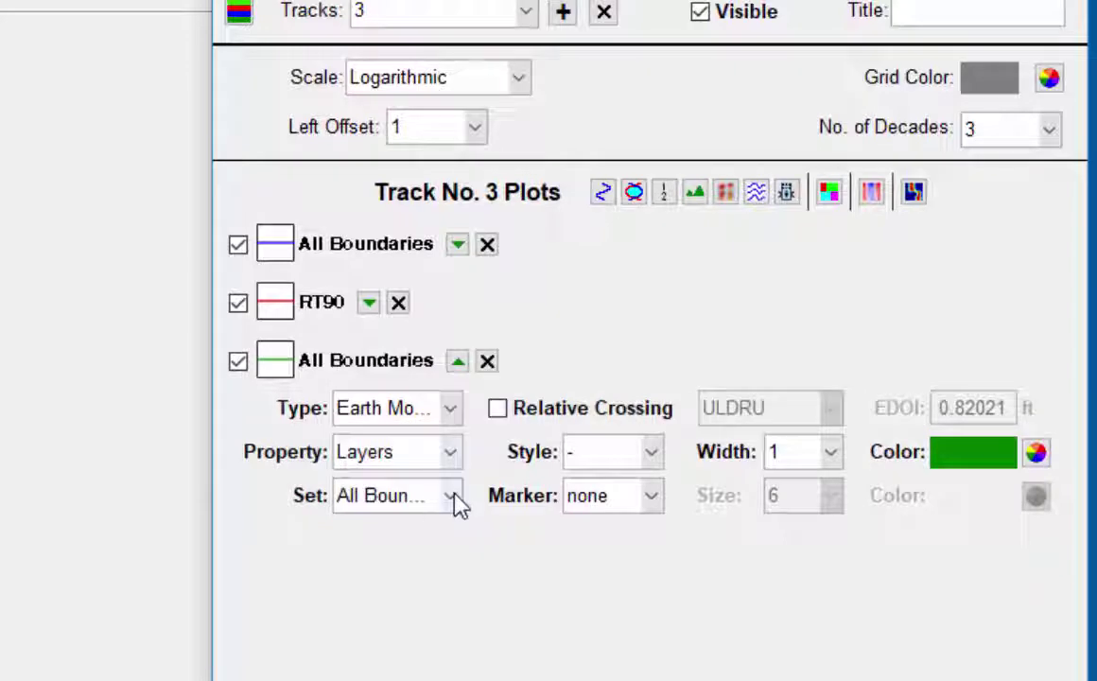
pyautogui.click(452, 453)
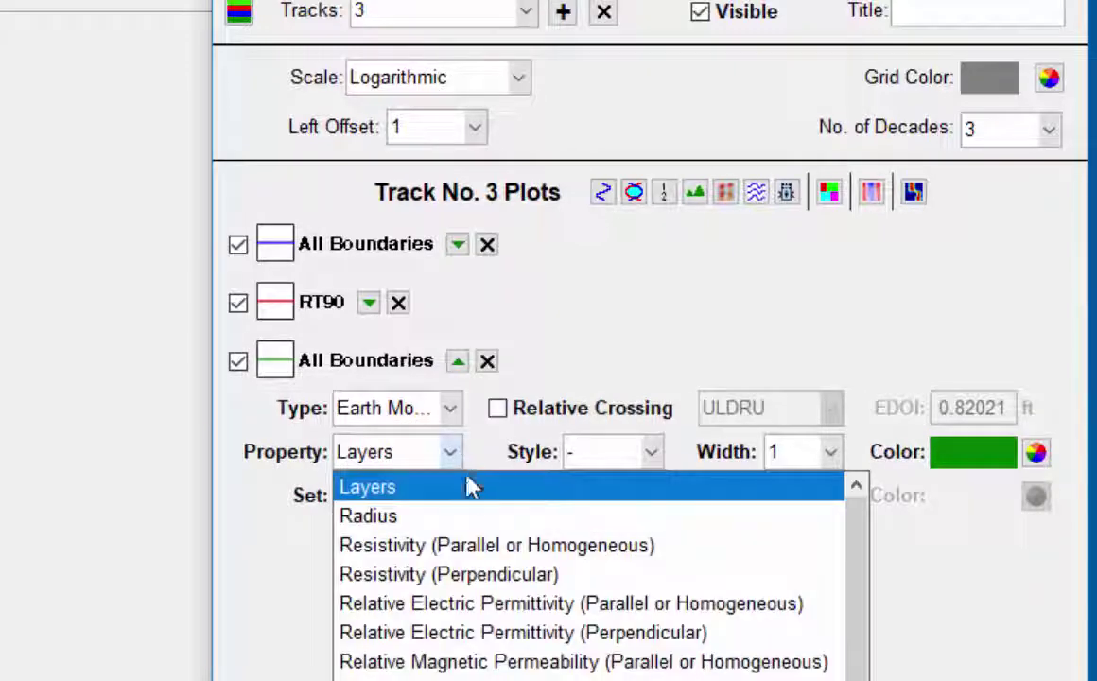
pyautogui.click(490, 557)
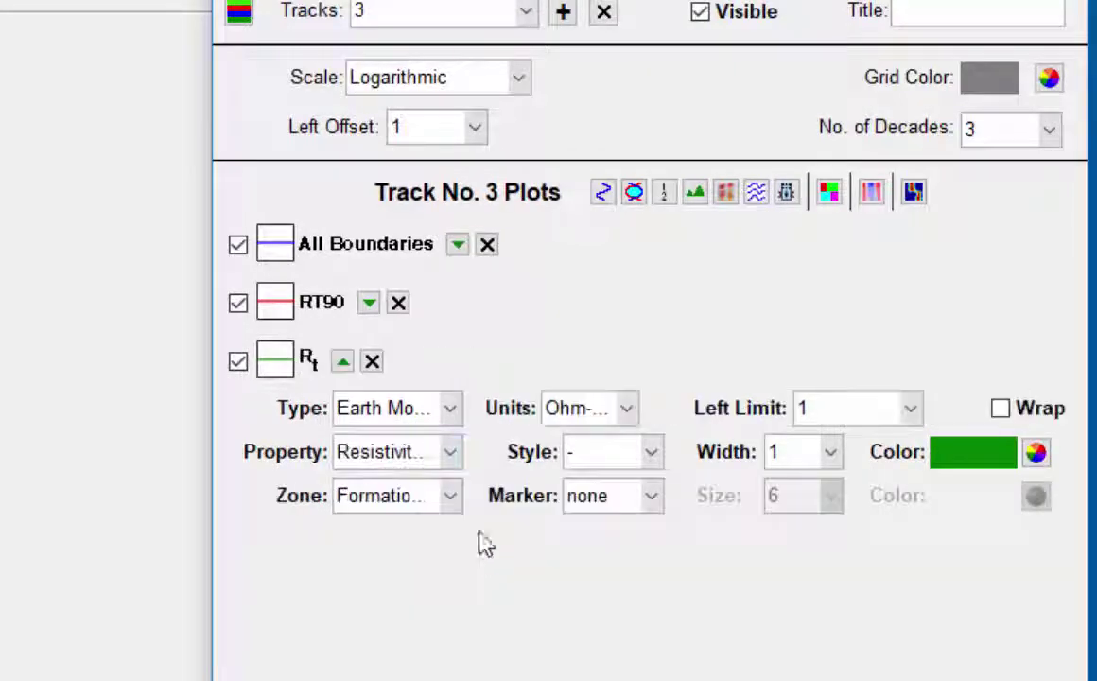
pyautogui.click(833, 453)
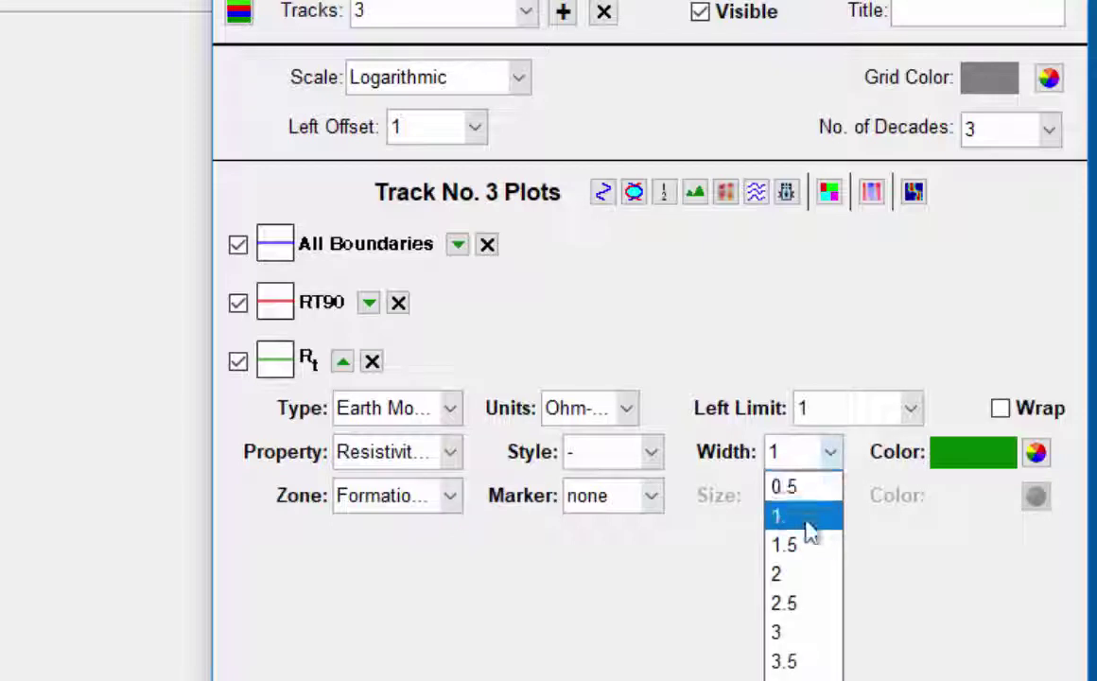
pyautogui.click(809, 546)
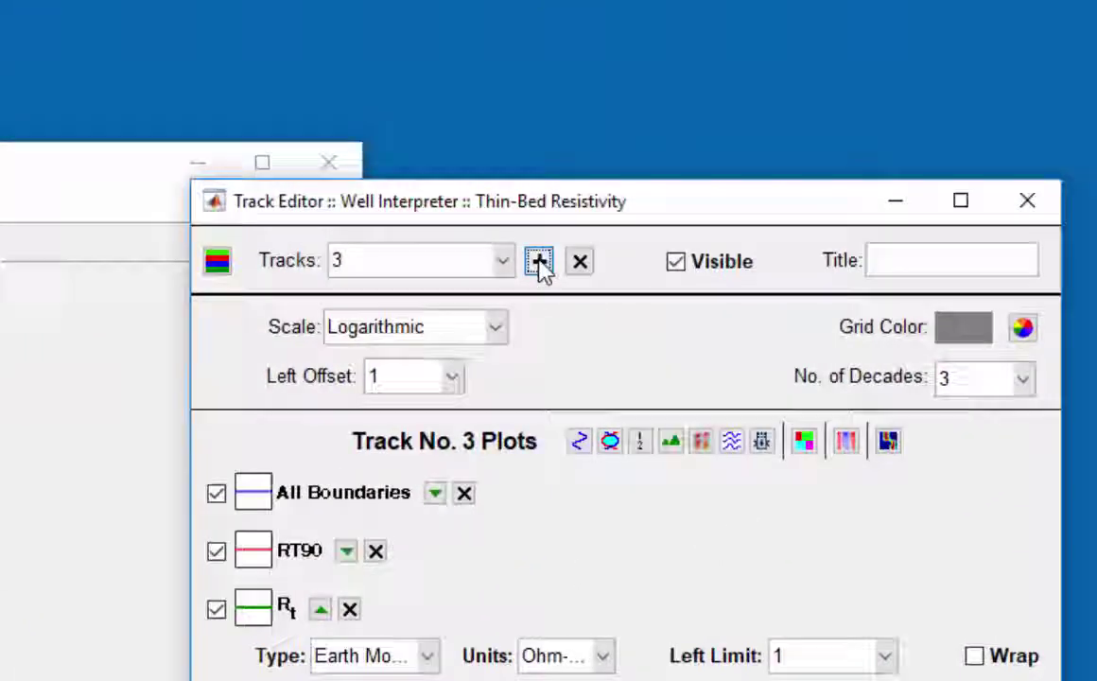
# Create Track 4 with a Total IC Water Saturation curve, minimum limit 1 and maximum 0.
pyautogui.click(539, 263)
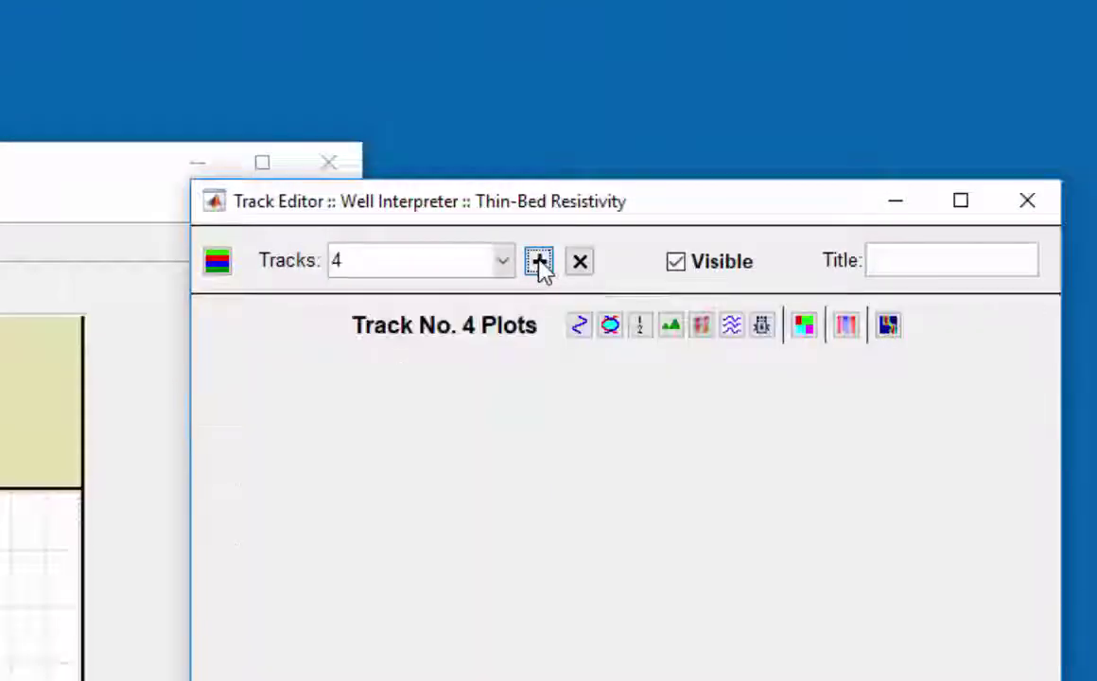
pyautogui.click(580, 325)
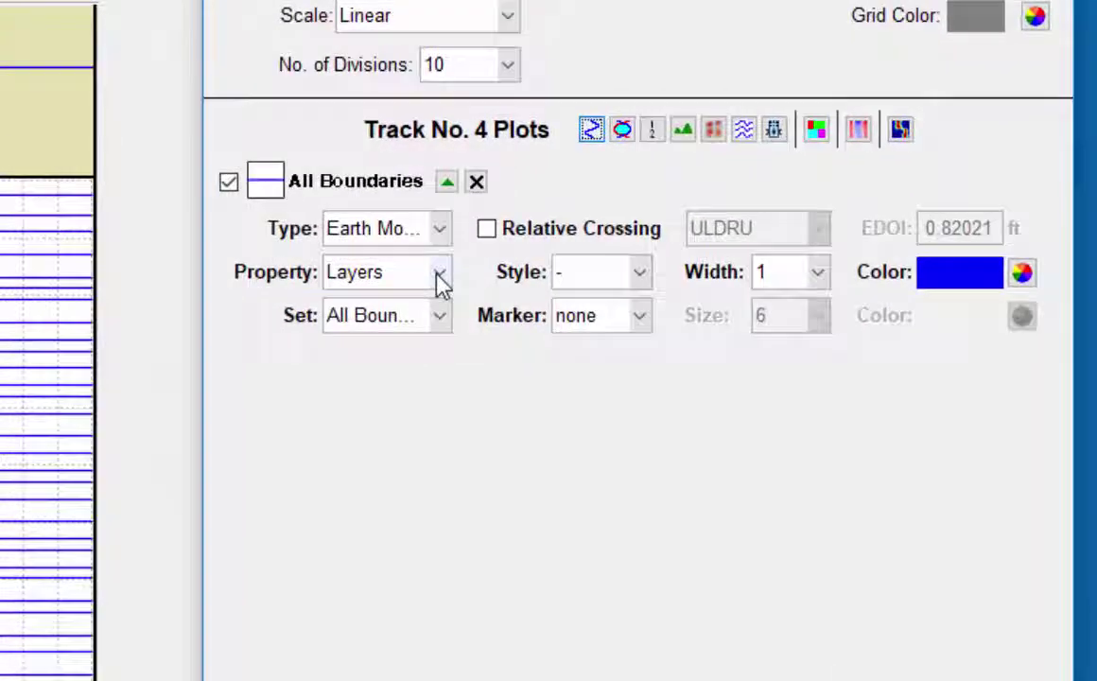
pyautogui.click(427, 583)
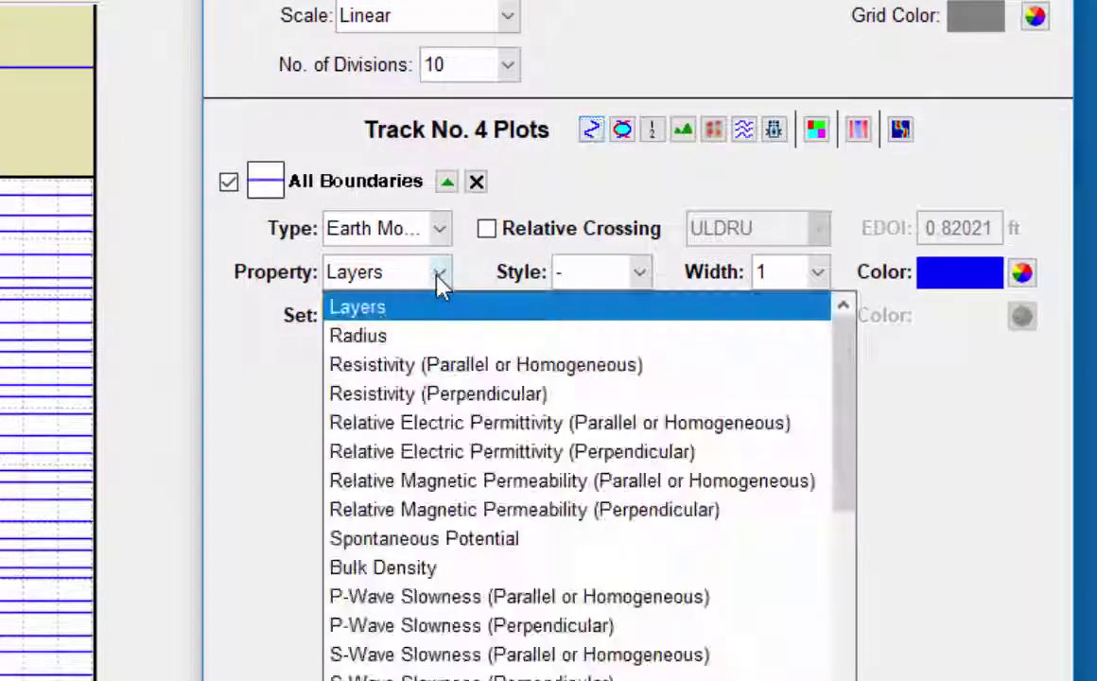
pyautogui.scroll(-5, 440, 360)
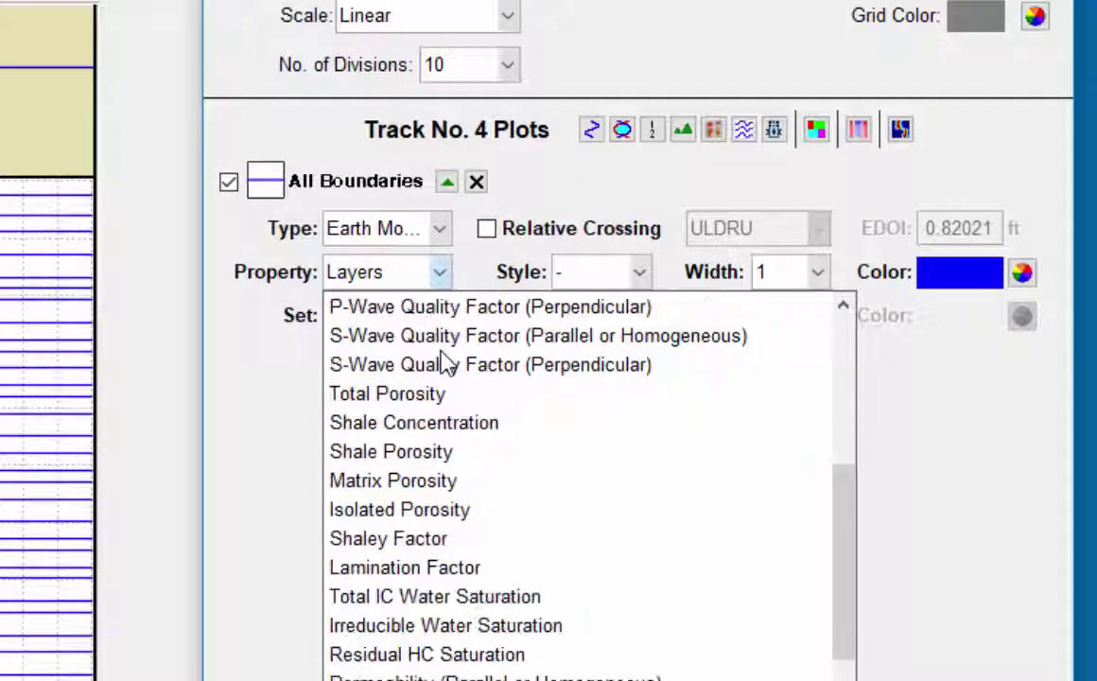
pyautogui.click(464, 600)
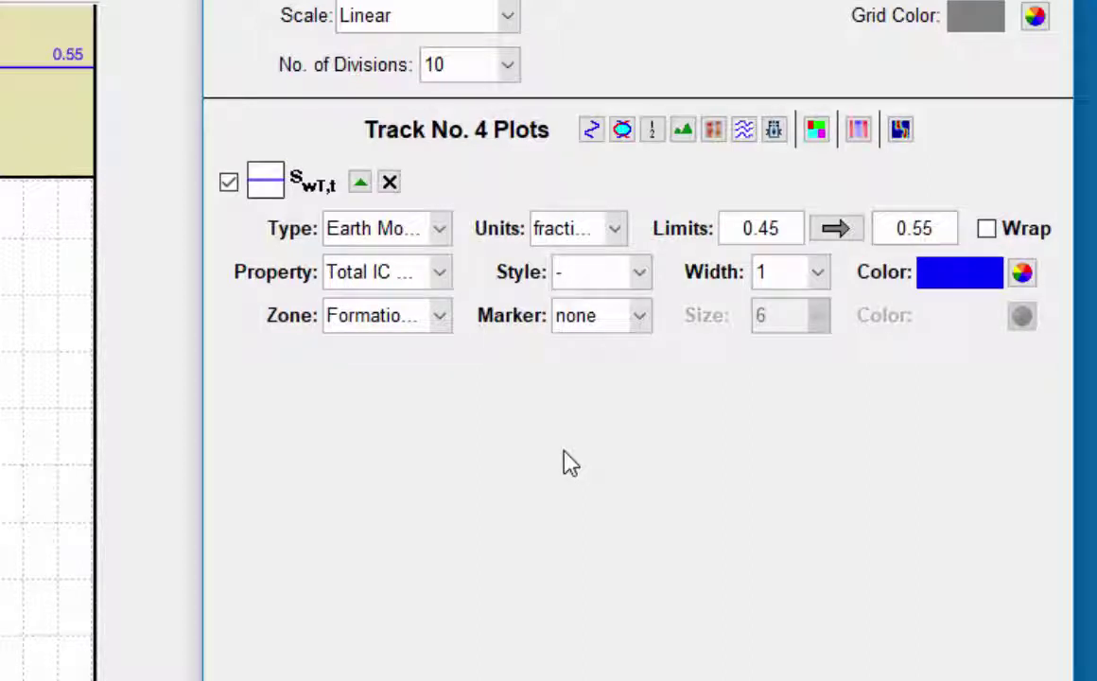
pyautogui.doubleClick(779, 228)
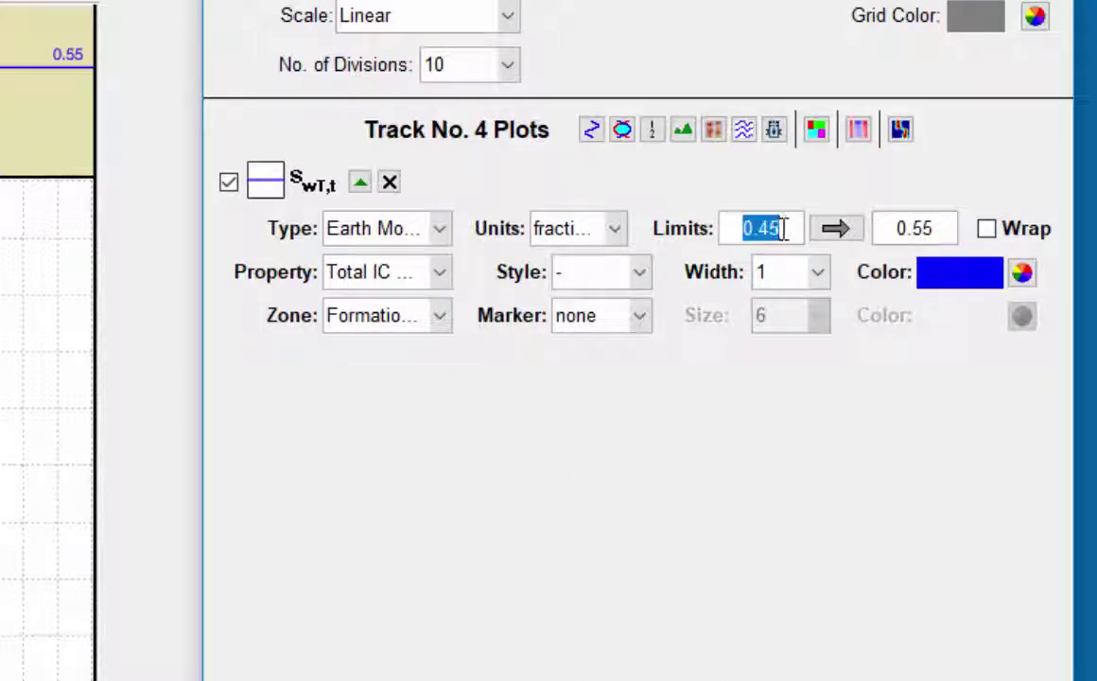
pyautogui.write('1')
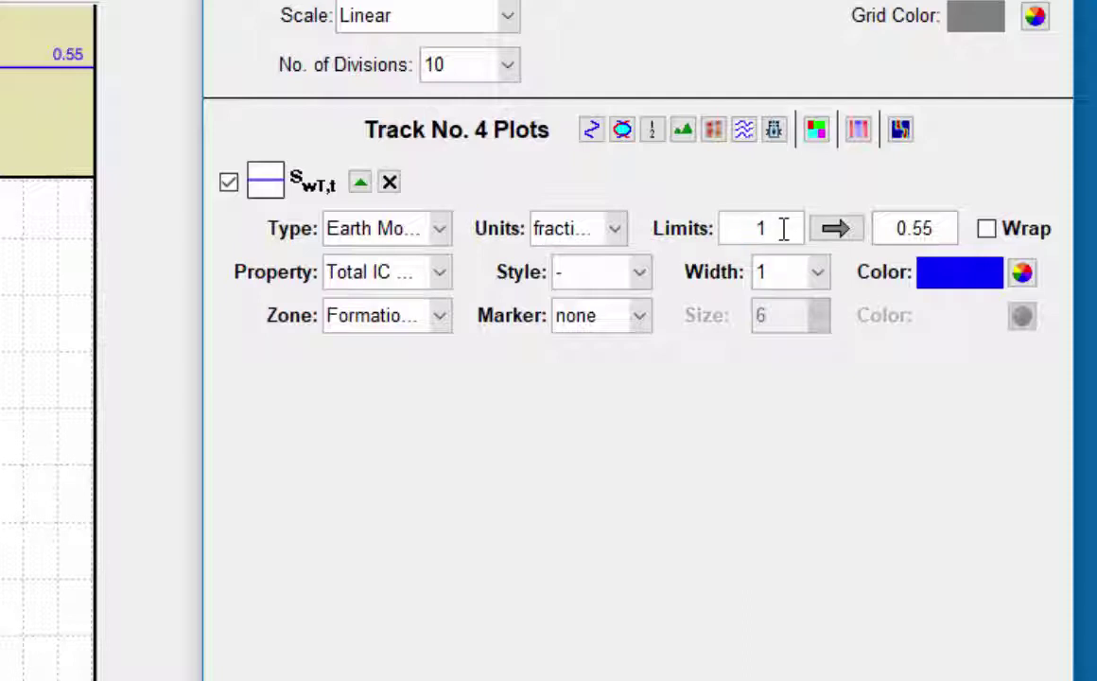
pyautogui.press('Tab')
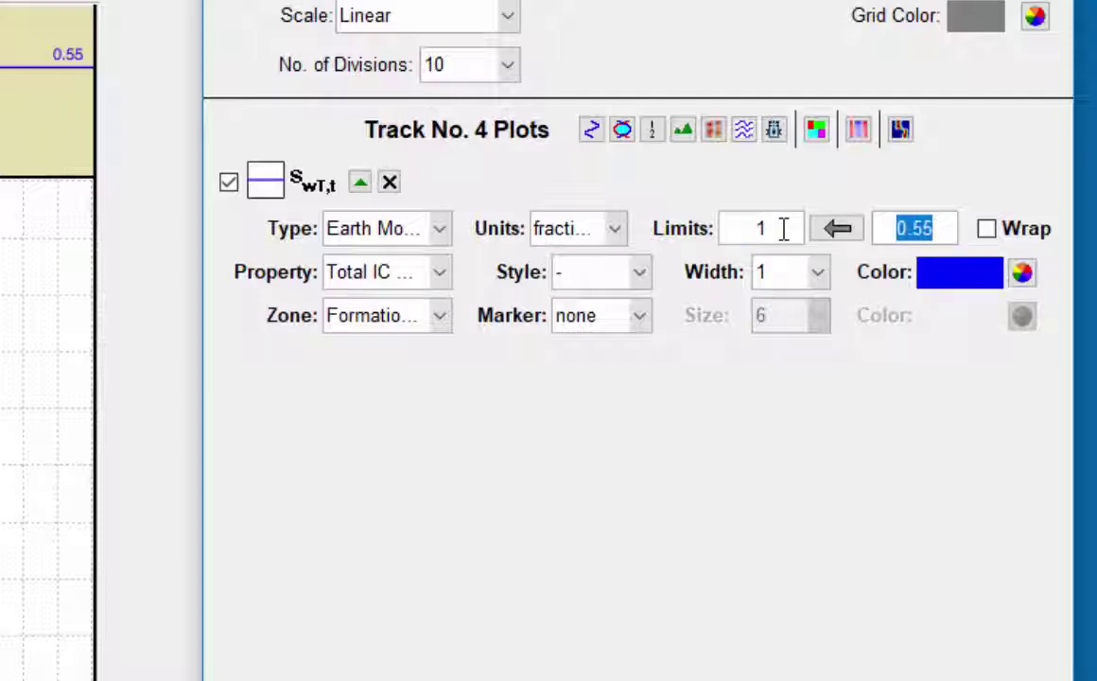
pyautogui.write('0')
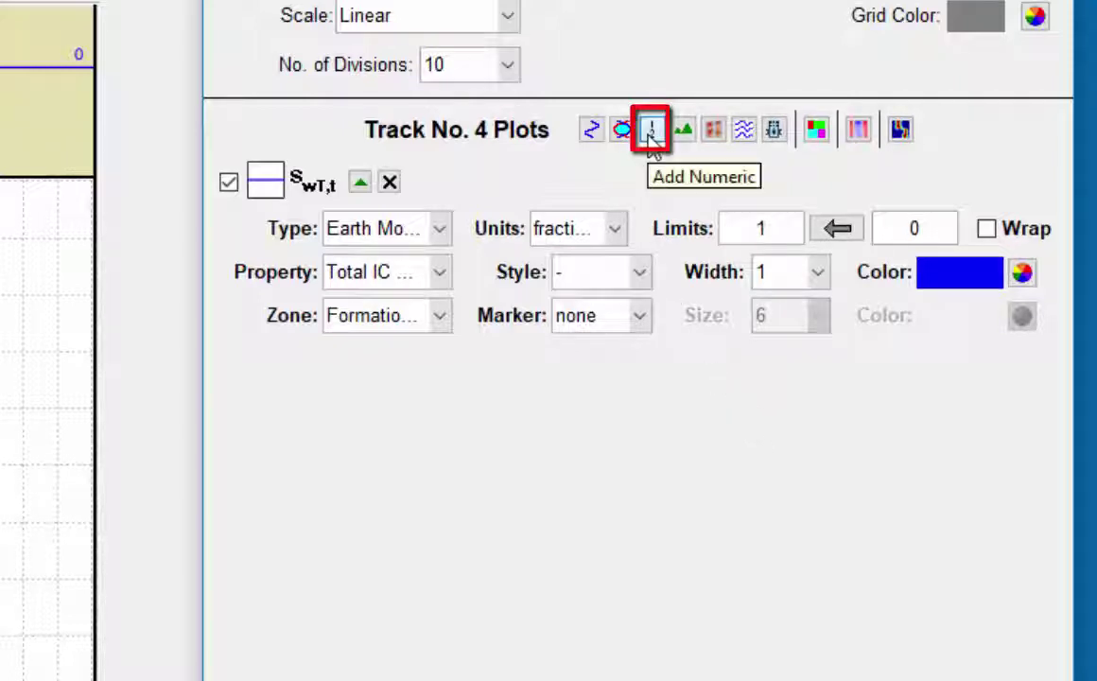
# Add a numeric Total IC Water Saturation log to track 4 with precision 2 as decimal places.
pyautogui.click(651, 137)
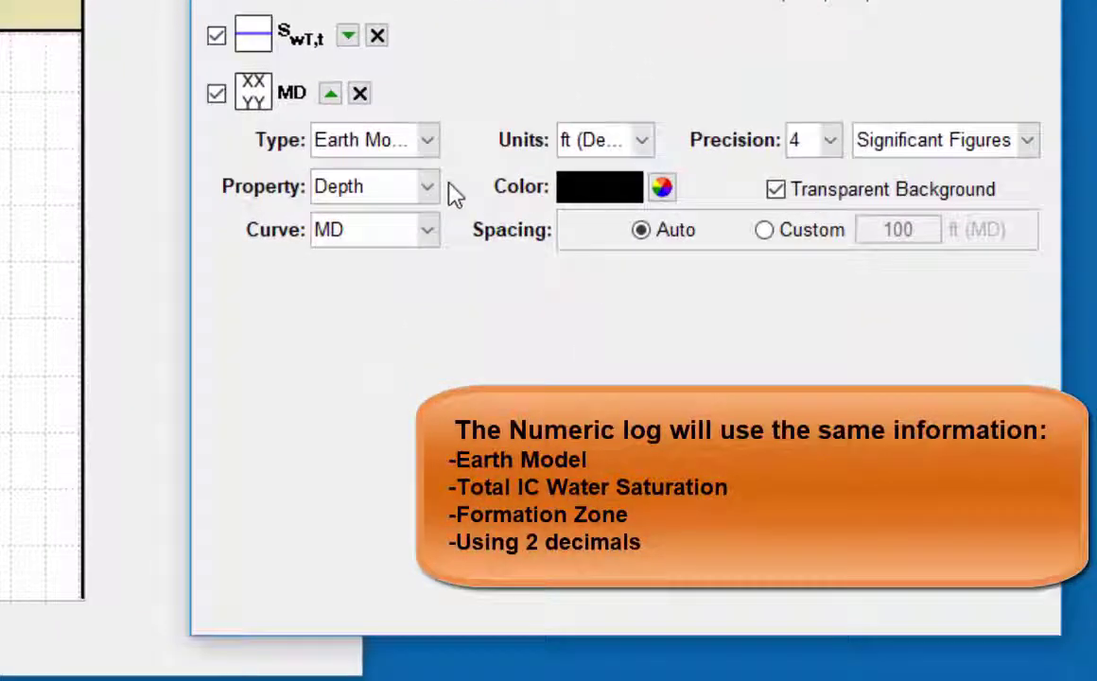
pyautogui.click(430, 192)
pyautogui.scroll(-4, 397, 303)
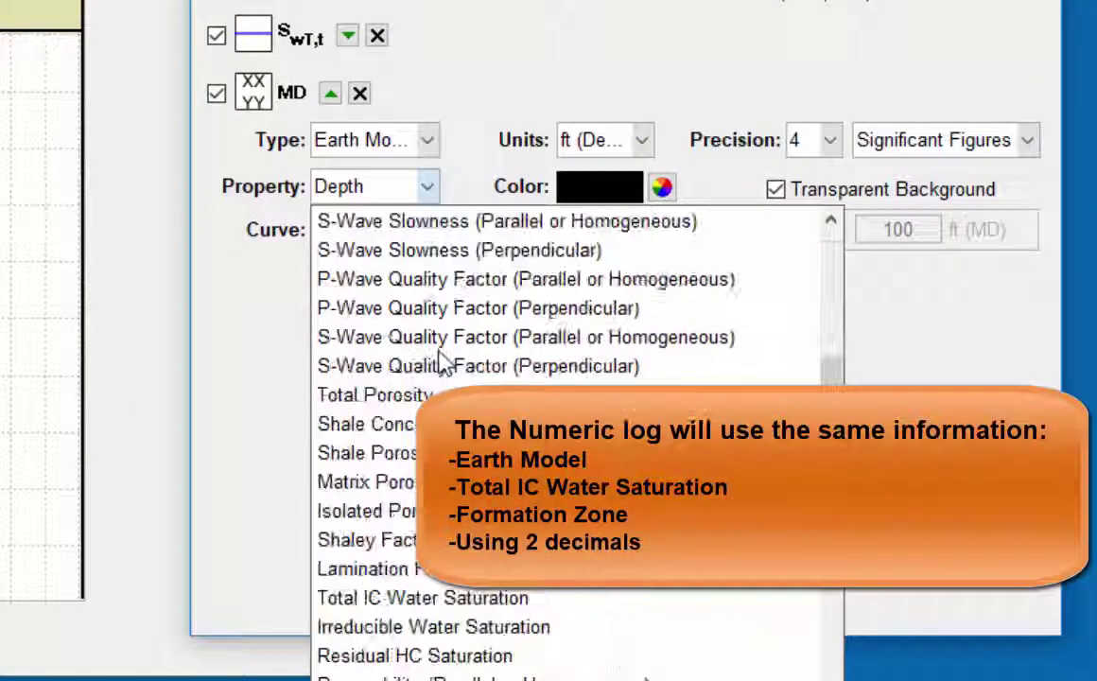
pyautogui.click(428, 606)
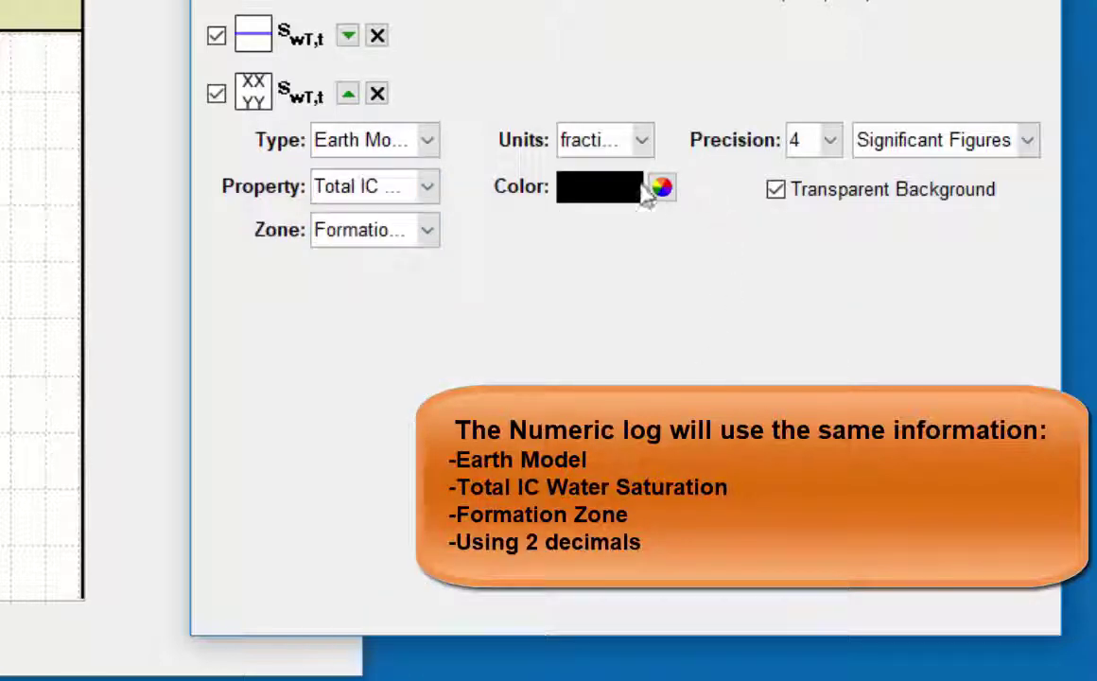
pyautogui.click(832, 146)
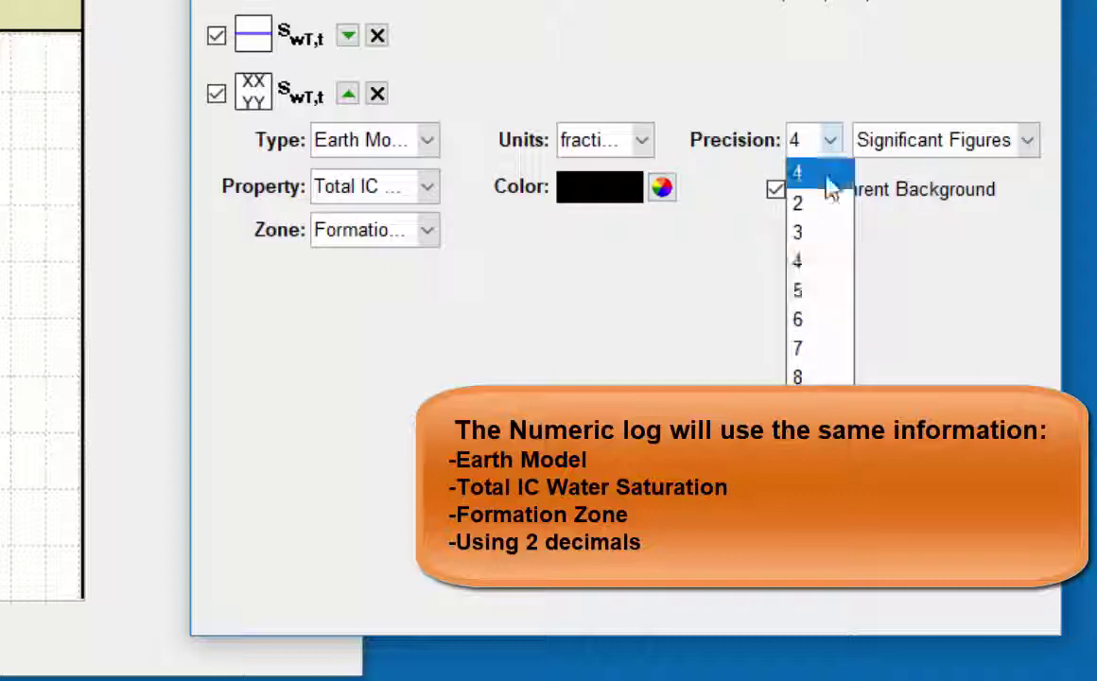
pyautogui.click(823, 205)
pyautogui.click(1024, 144)
pyautogui.click(1009, 204)
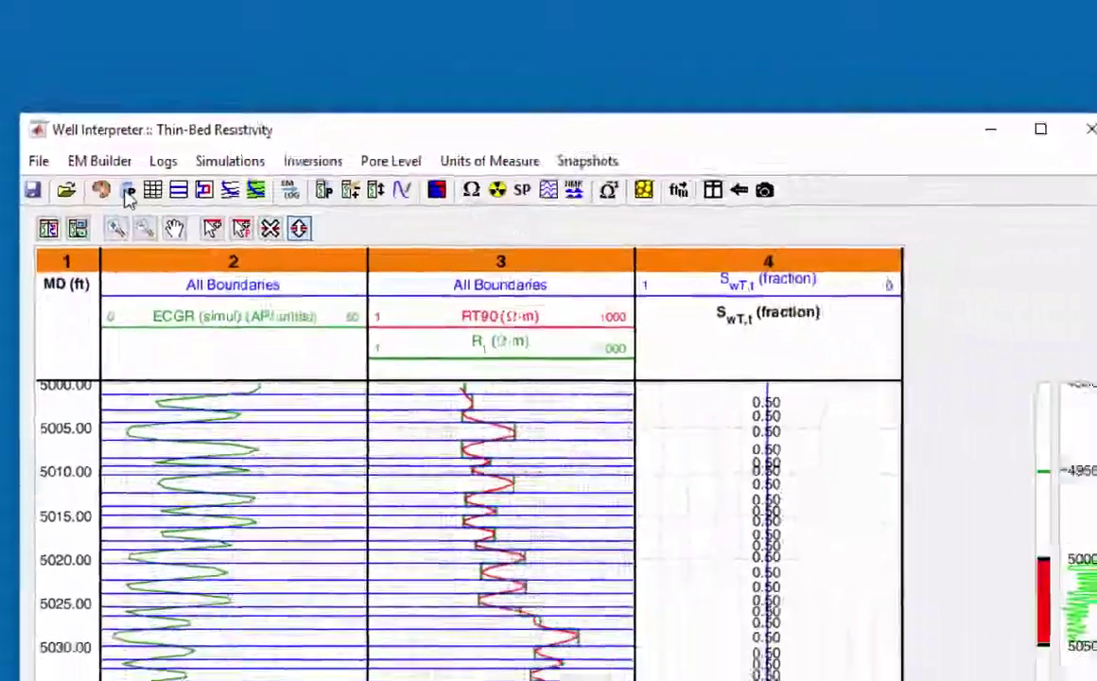
# In the Petrophysical Calculator, disable Bulk Nuclear, enable Rw, Cw, T and Archie's, with Water Saturation from Resistivities.
pyautogui.click(199, 210)
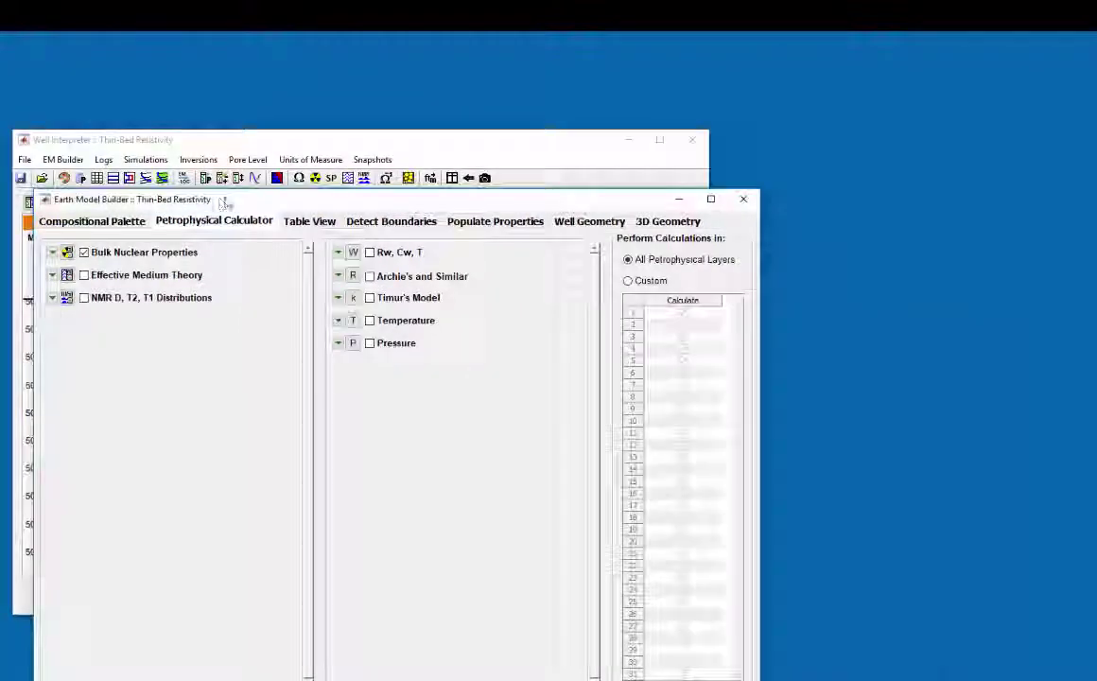
pyautogui.moveTo(223, 203); pyautogui.dragTo(561, 122)
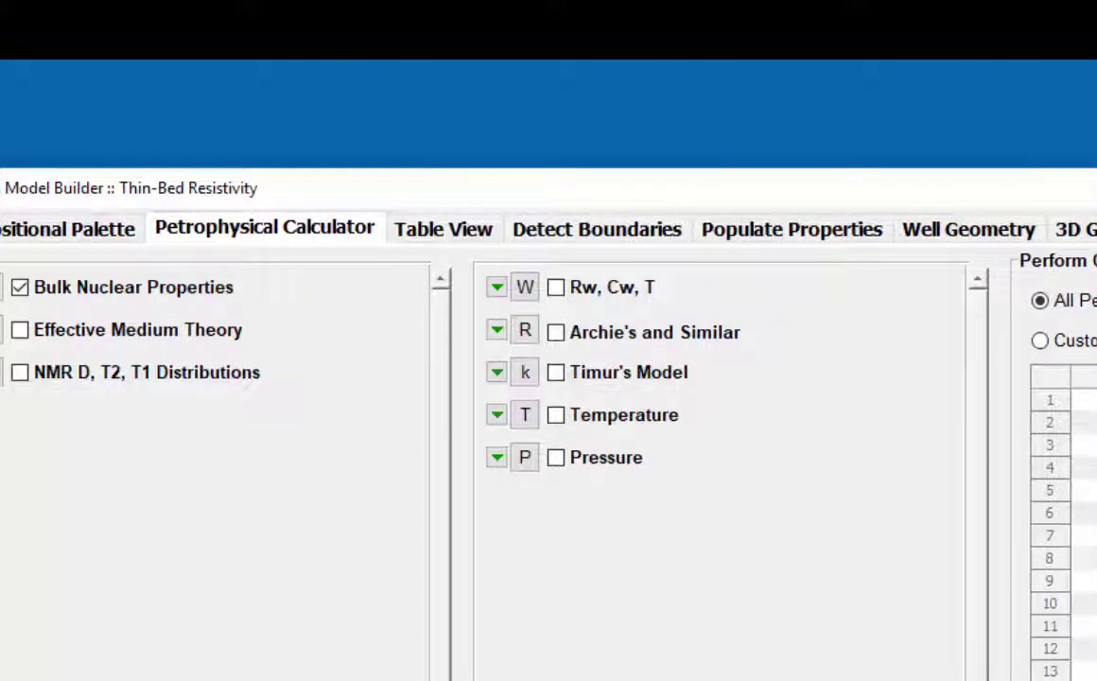
pyautogui.click(20, 290)
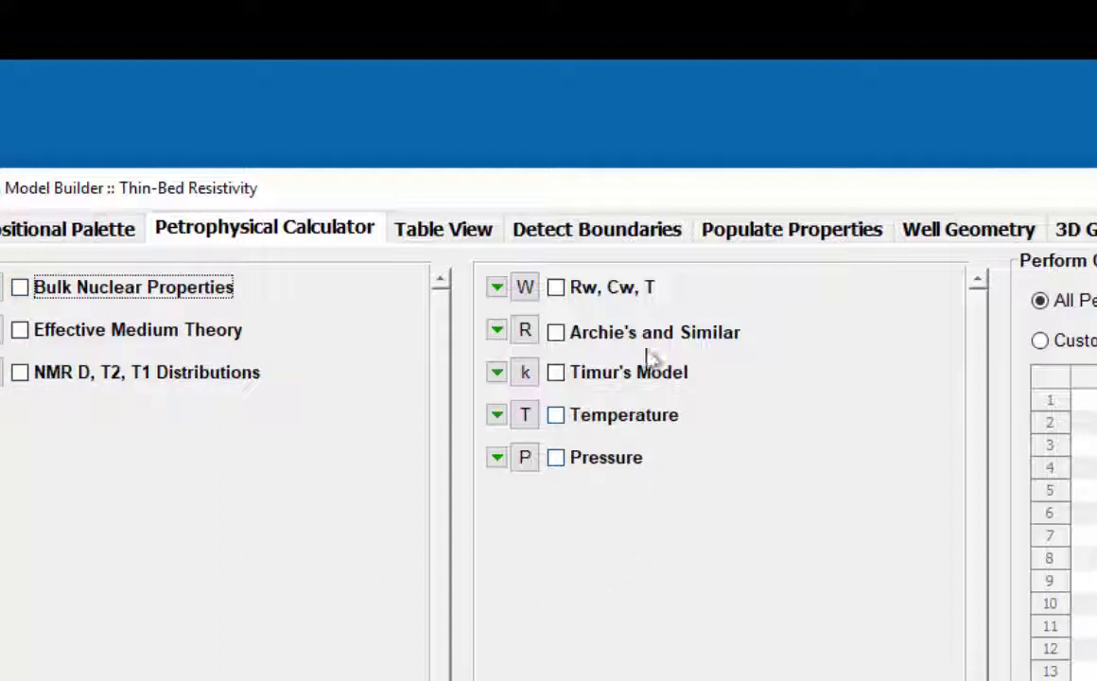
pyautogui.click(559, 290)
pyautogui.click(557, 331)
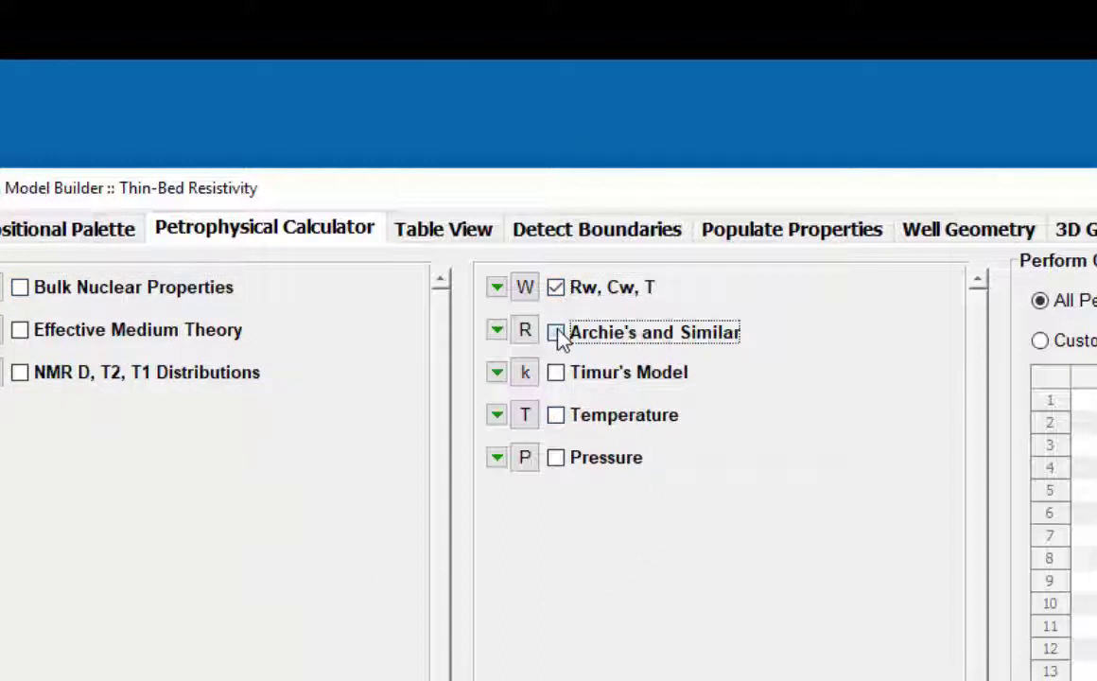
pyautogui.click(497, 331)
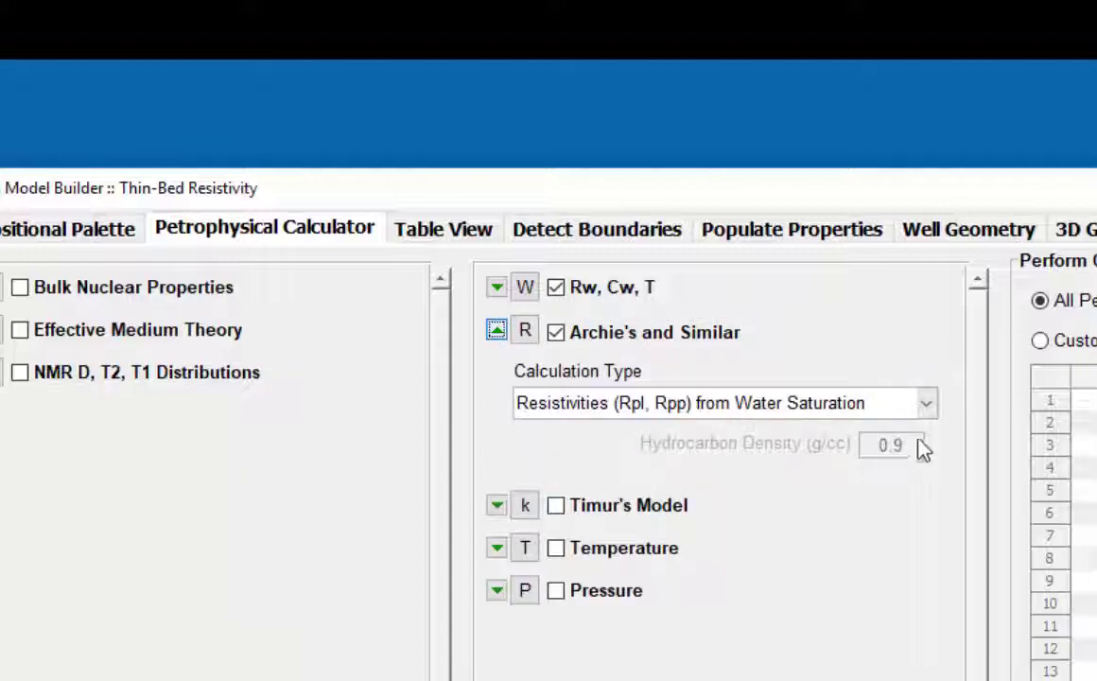
pyautogui.click(927, 405)
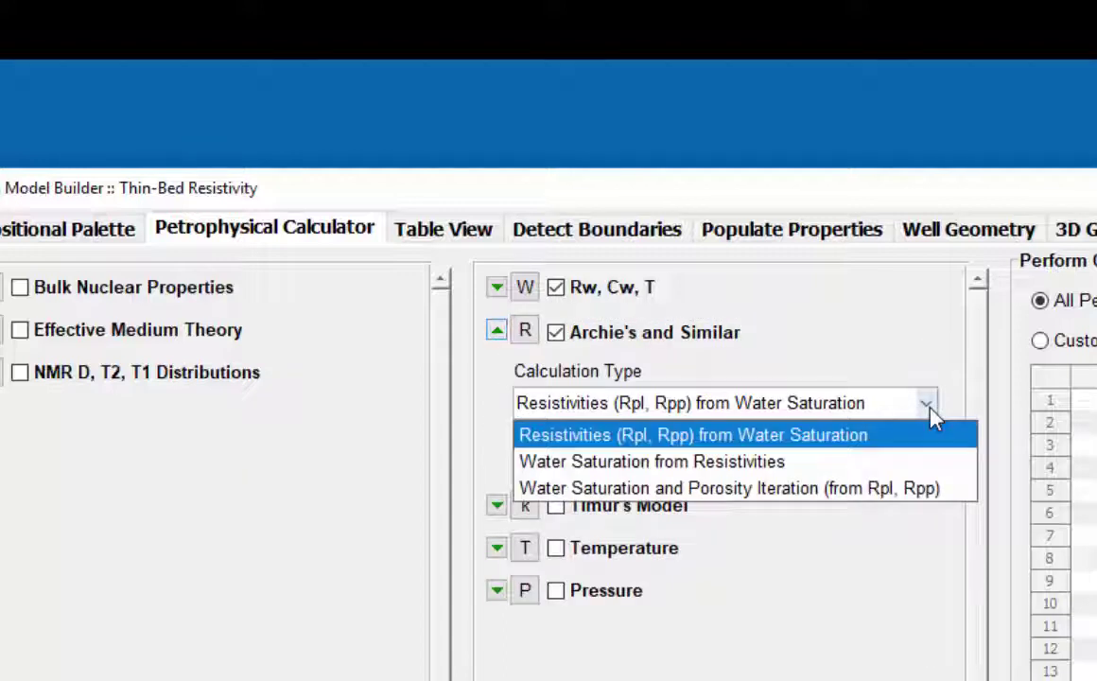
pyautogui.click(593, 468)
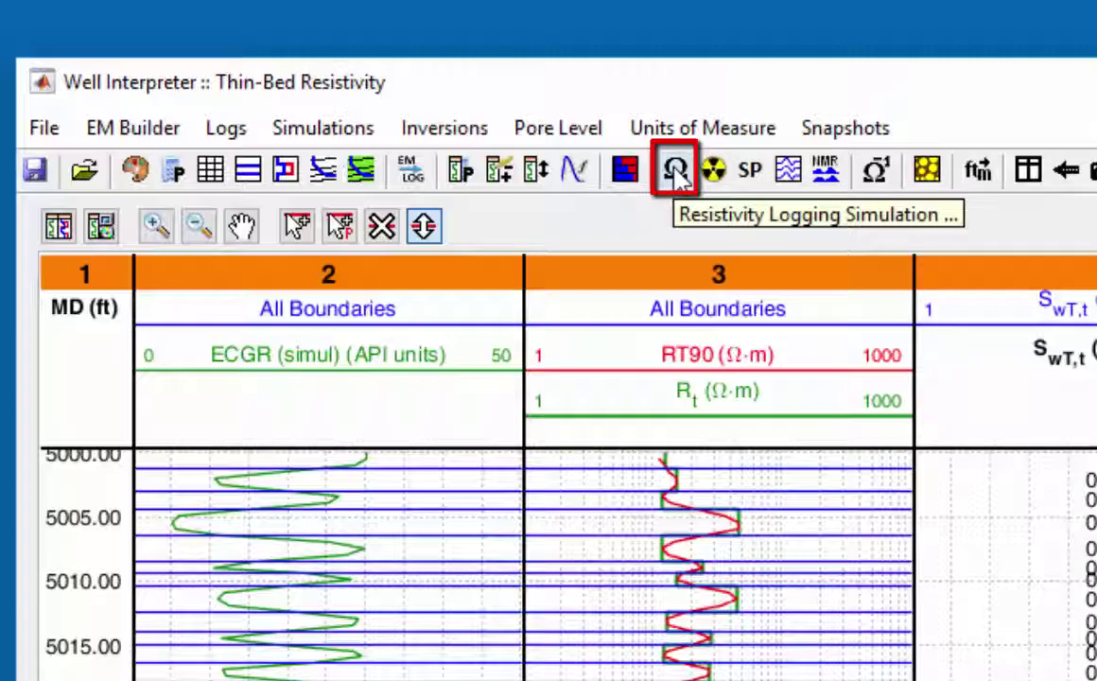
# Simulate the AIT tool with the 2-D Schlumberger variant and AIT-H option, then close the controller.
pyautogui.click(677, 172)
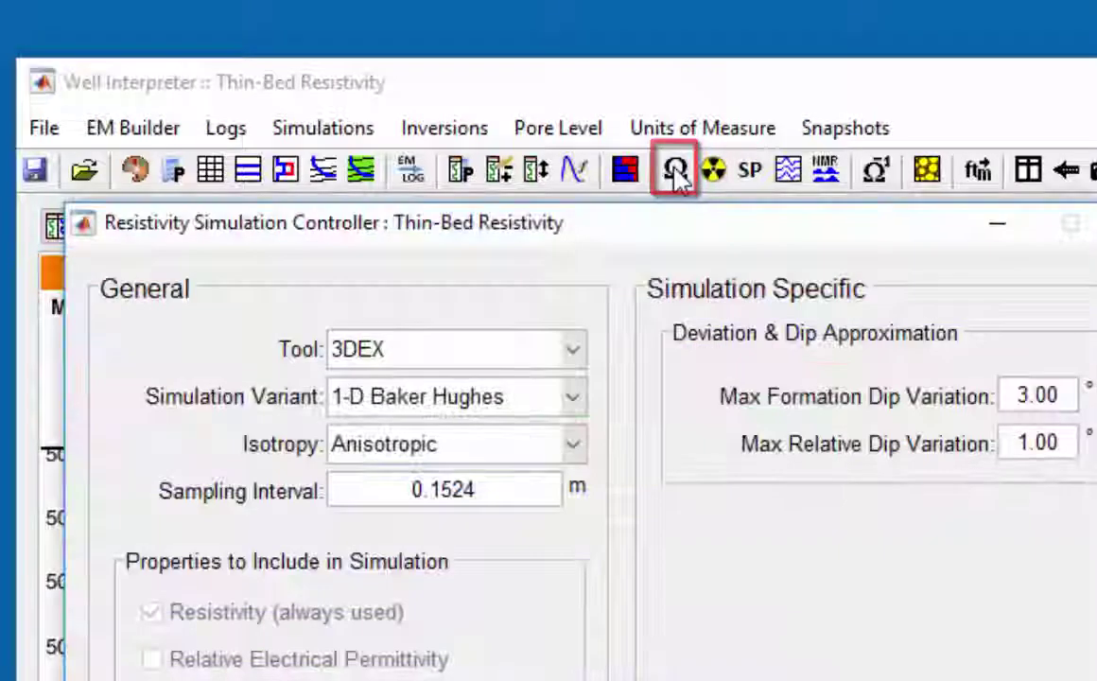
pyautogui.moveTo(664, 236); pyautogui.dragTo(1096, 156)
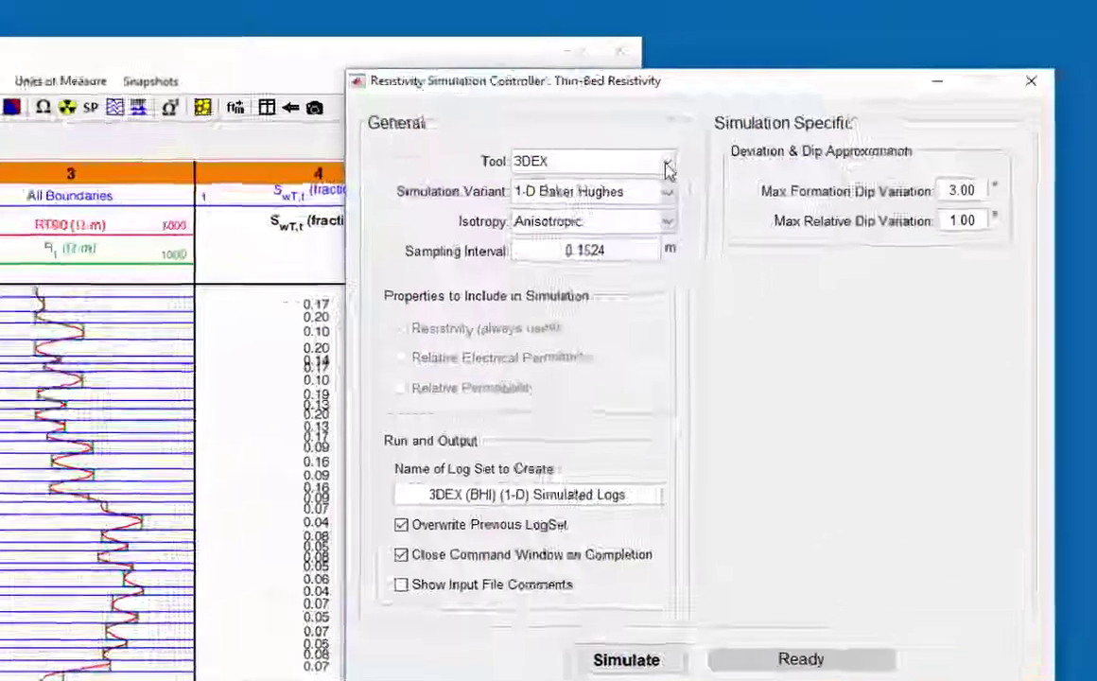
pyautogui.click(778, 119)
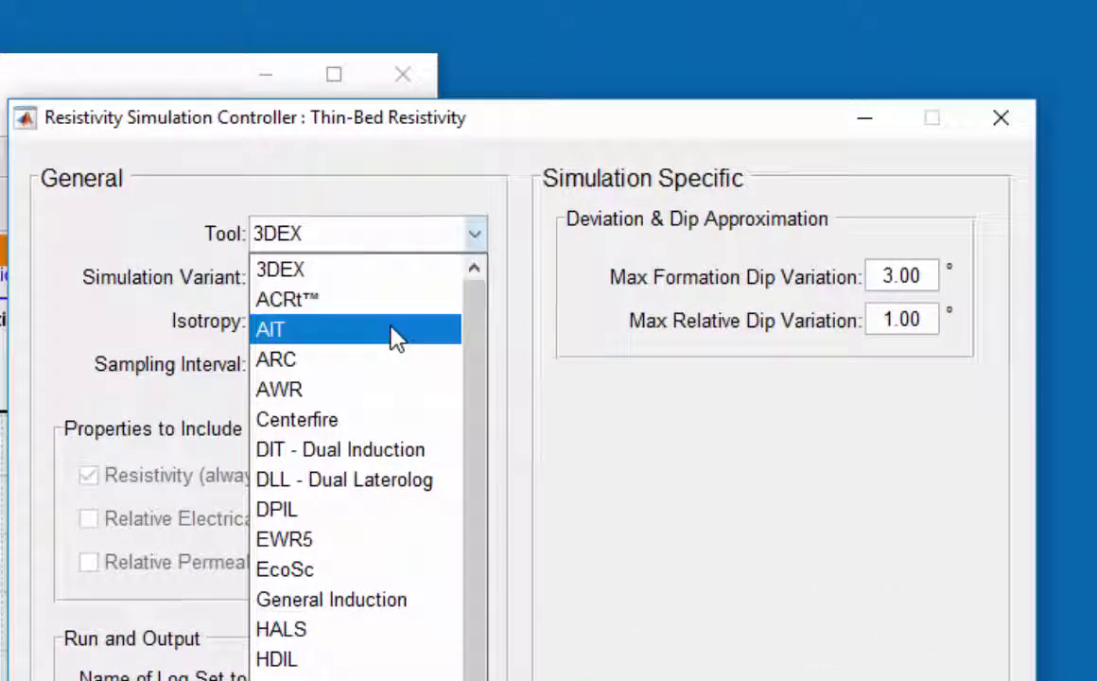
pyautogui.click(441, 307)
pyautogui.click(565, 286)
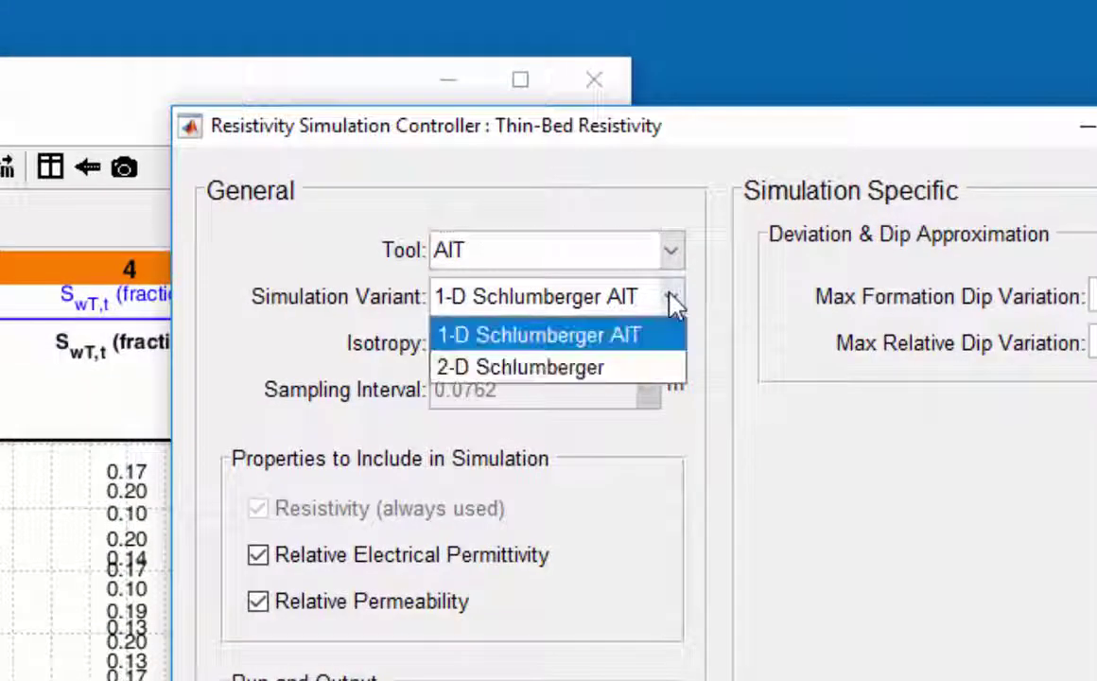
pyautogui.click(649, 370)
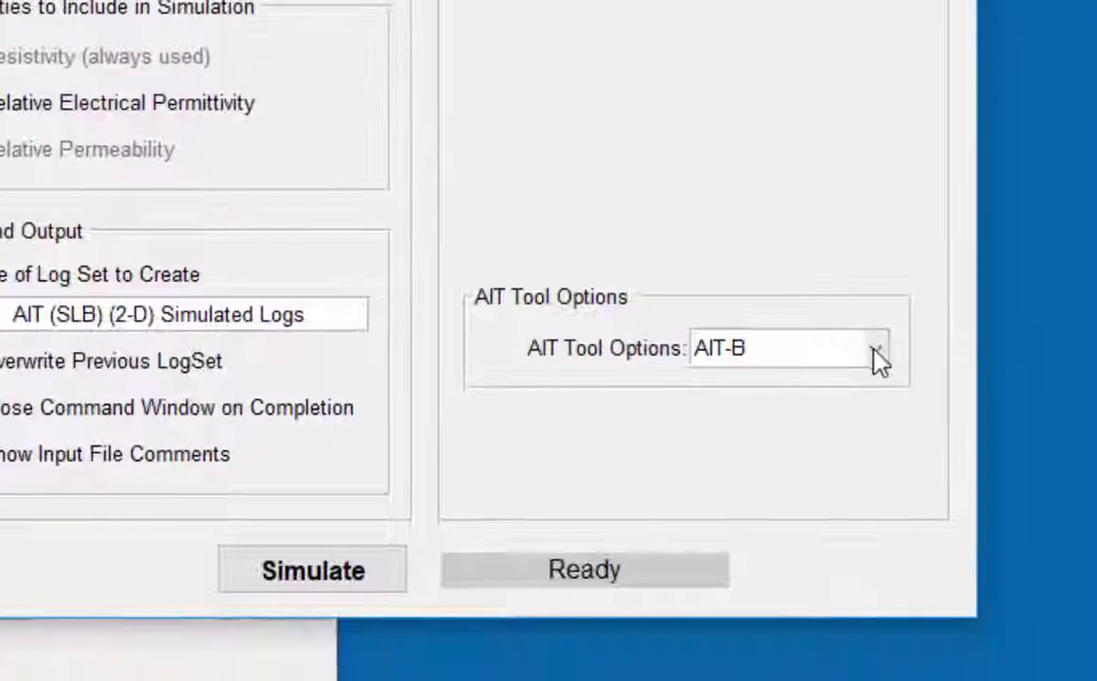
pyautogui.click(878, 356)
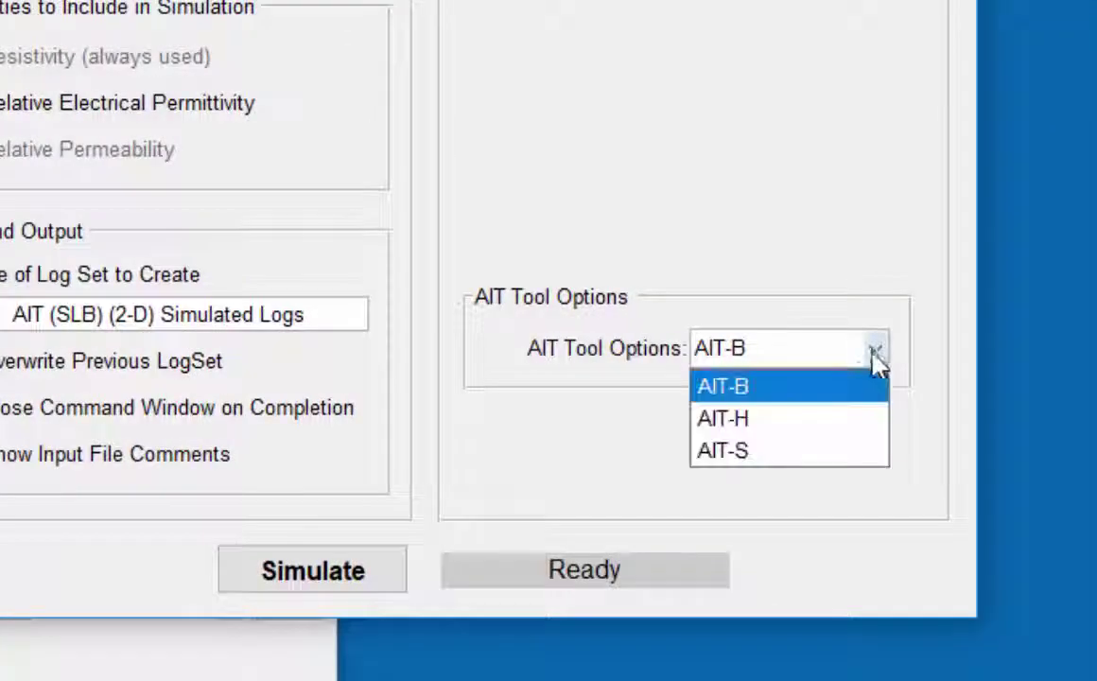
pyautogui.click(846, 420)
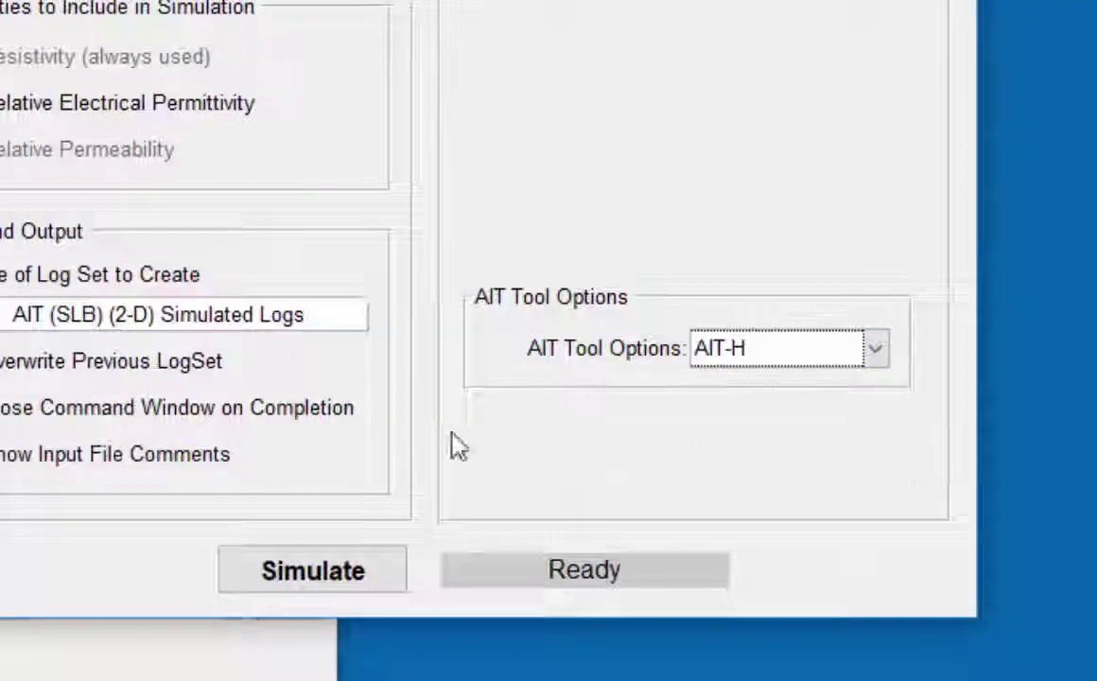
pyautogui.click(313, 570)
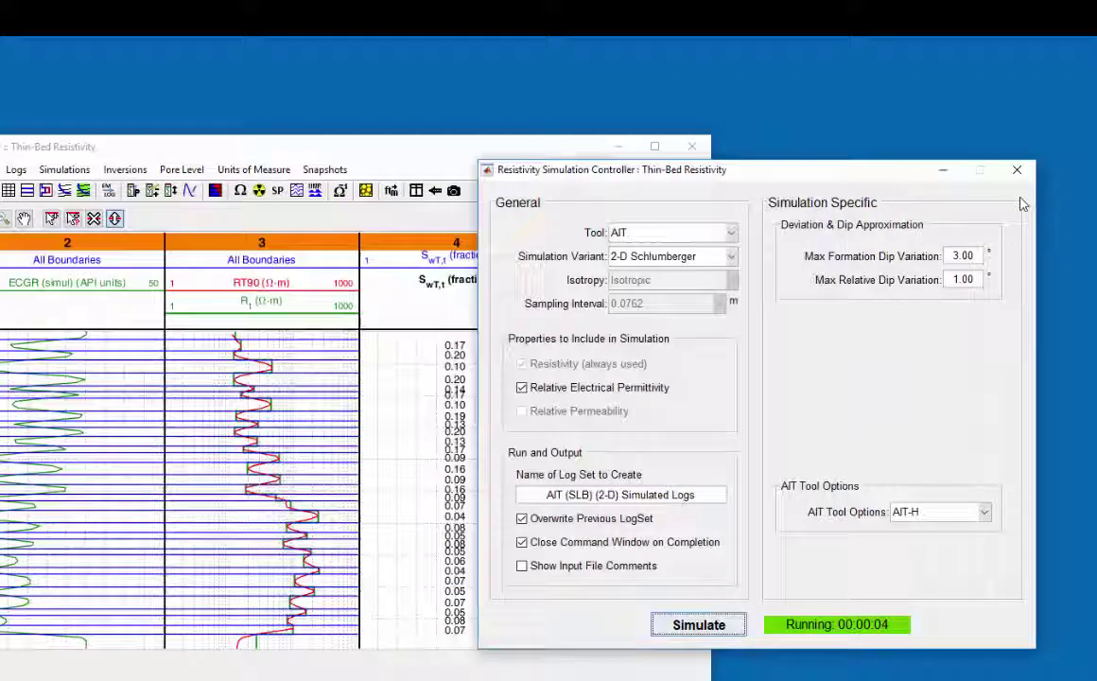
pyautogui.click(1020, 174)
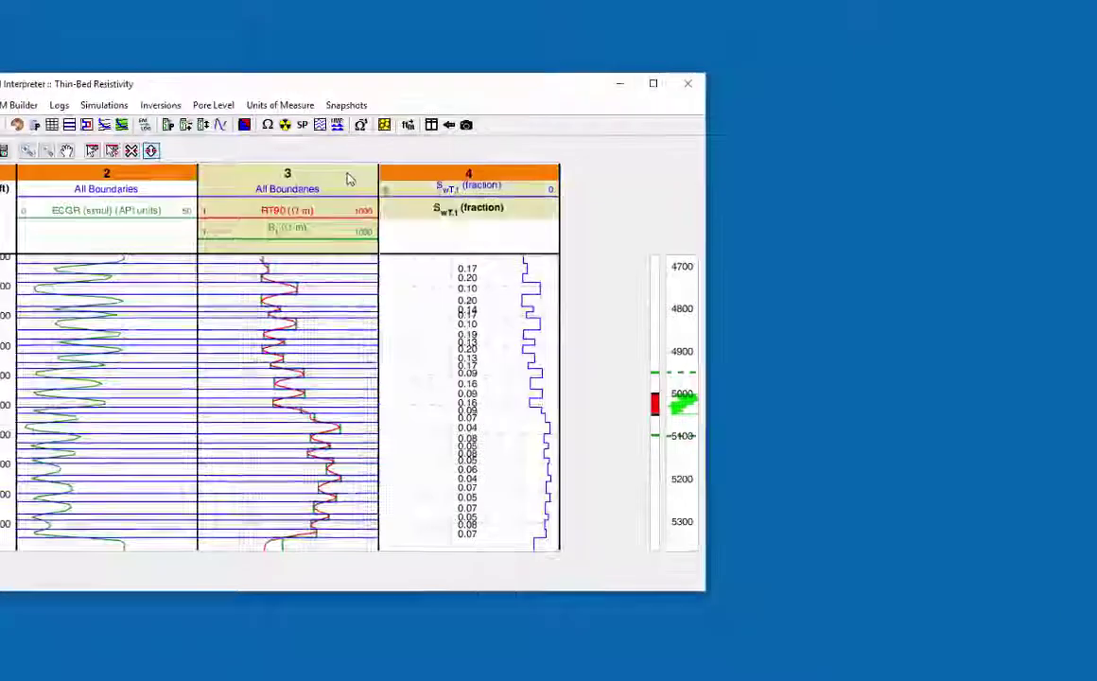
# Add a third plot to track 3 showing the RT90 curve from the AIT (SLB) (2-D) simulated logs.
pyautogui.doubleClick(520, 100)
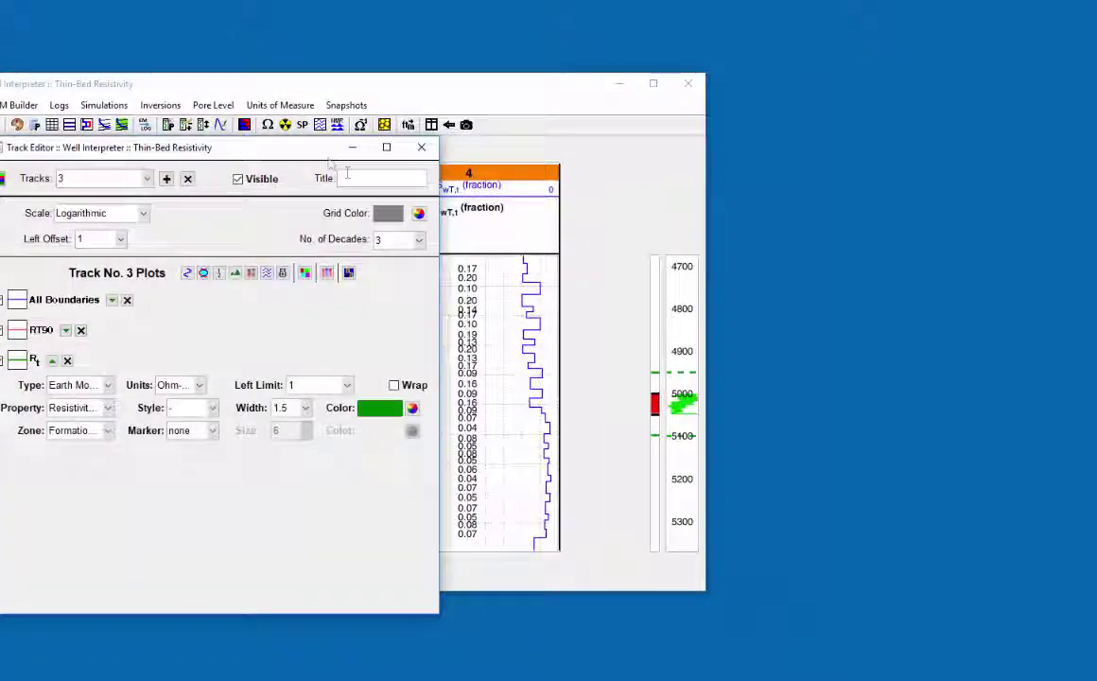
pyautogui.moveTo(306, 152); pyautogui.dragTo(840, 120)
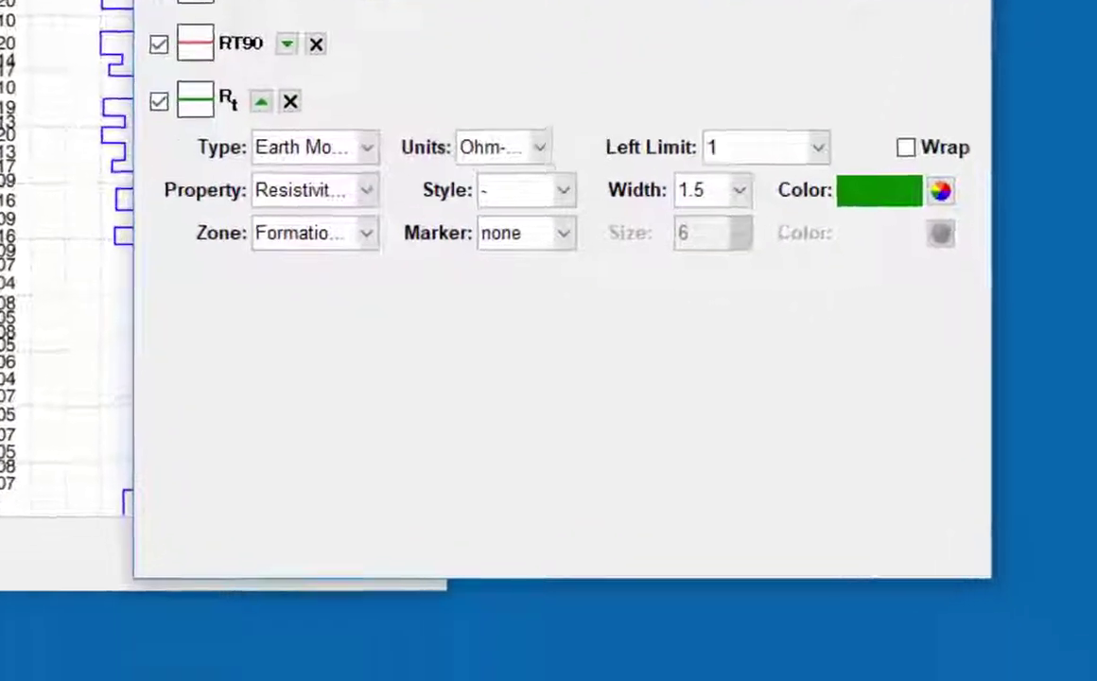
pyautogui.click(494, 253)
pyautogui.click(373, 126)
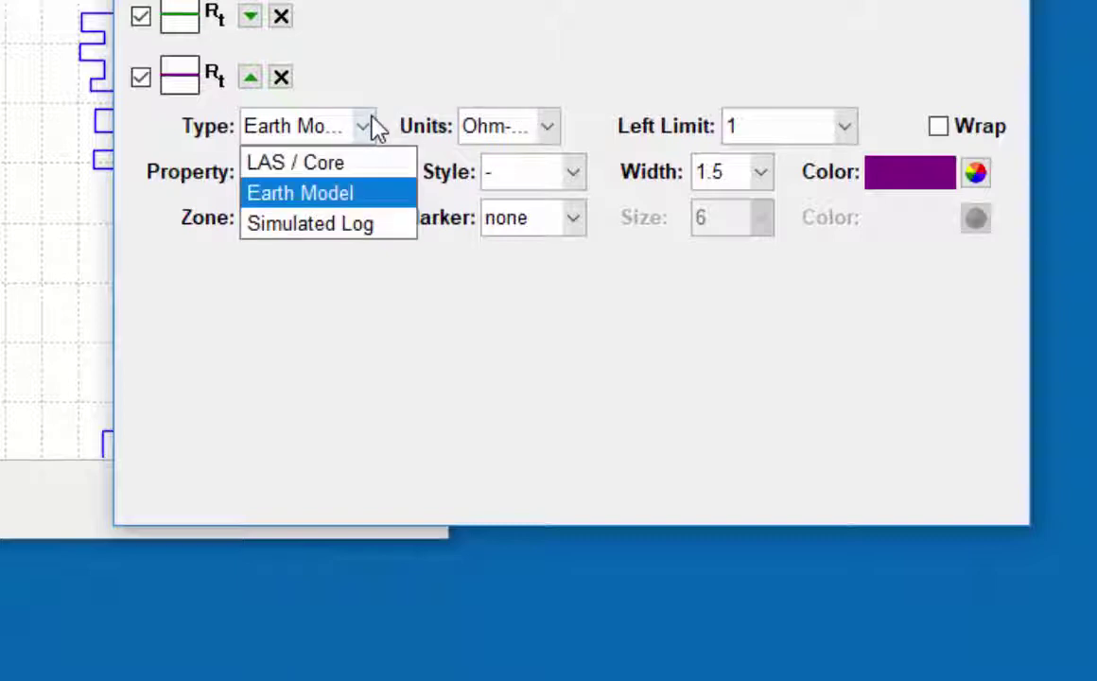
pyautogui.click(364, 227)
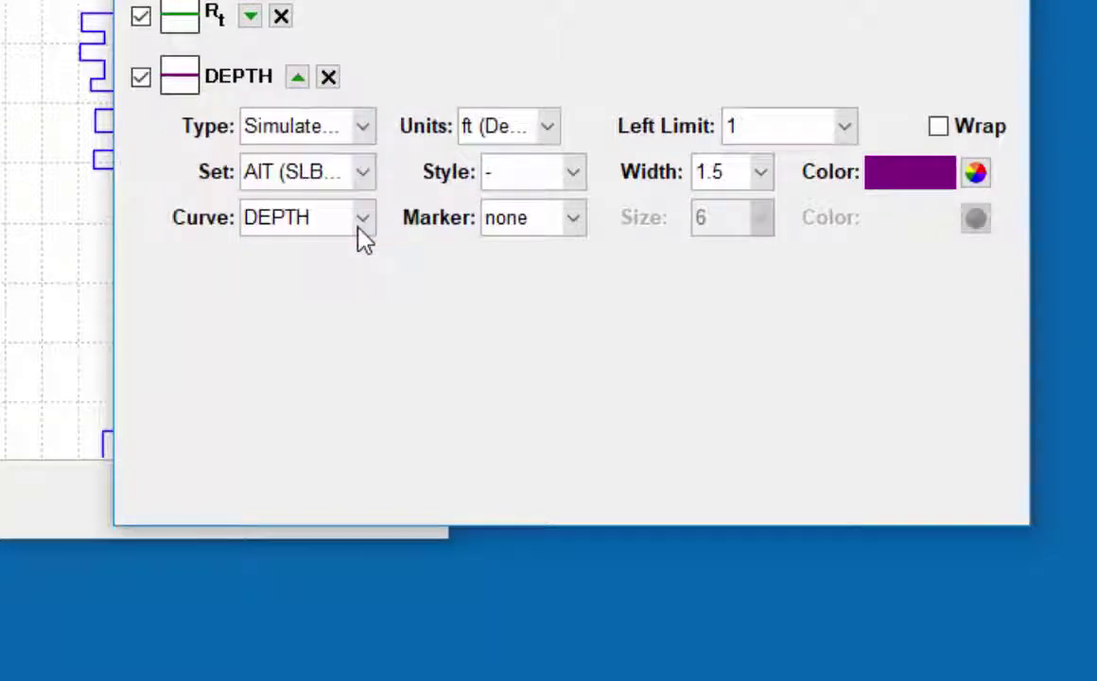
pyautogui.click(368, 172)
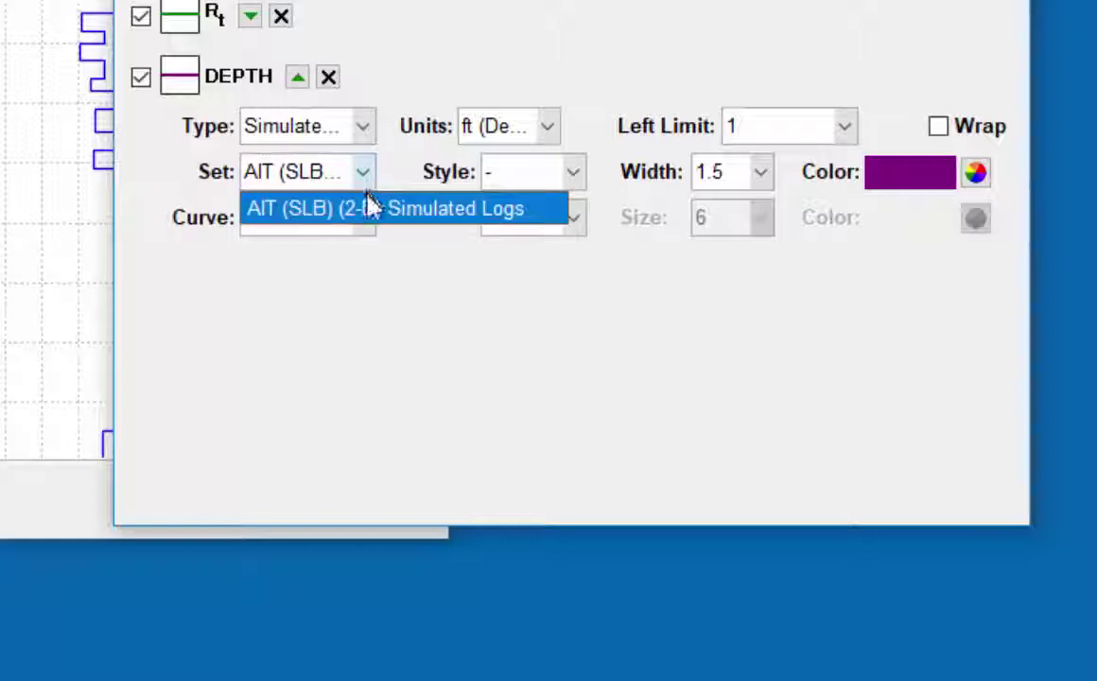
pyautogui.click(371, 210)
pyautogui.click(364, 219)
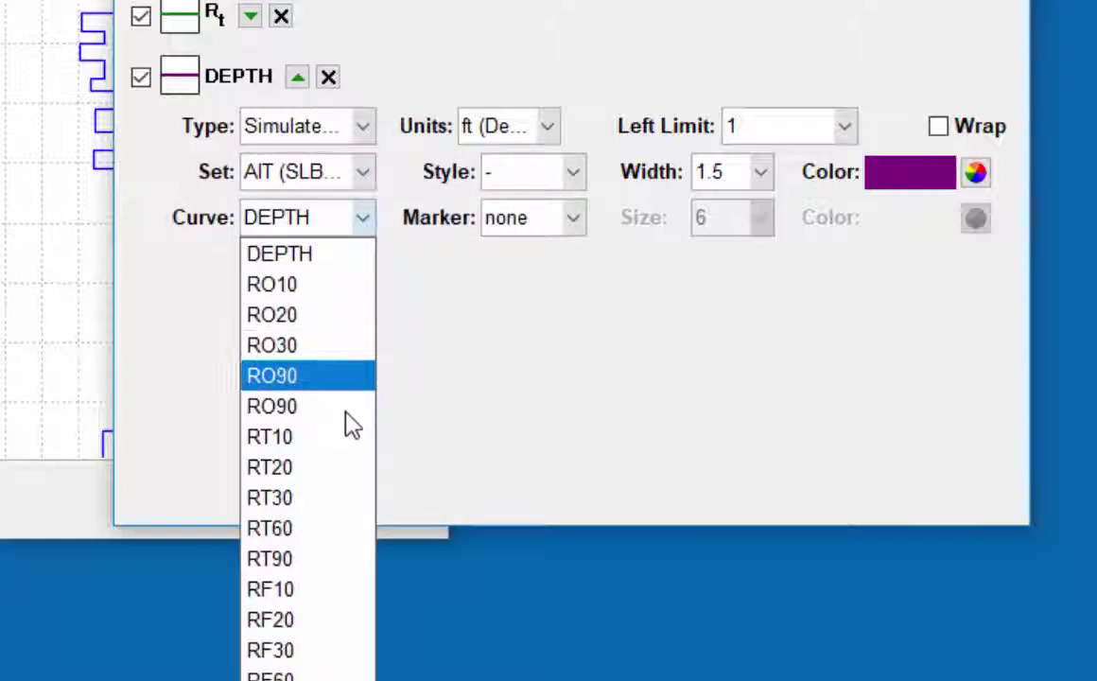
pyautogui.click(337, 567)
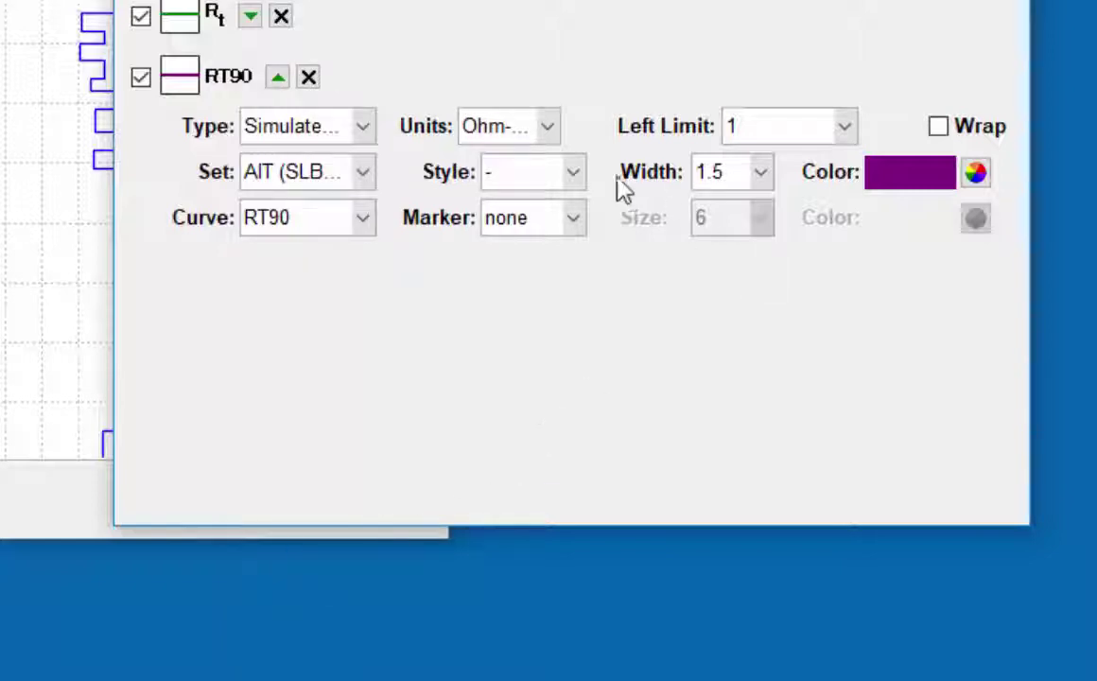
# Draw the simulated RT90 curve as a red dashed line.
pyautogui.click(564, 174)
pyautogui.click(562, 244)
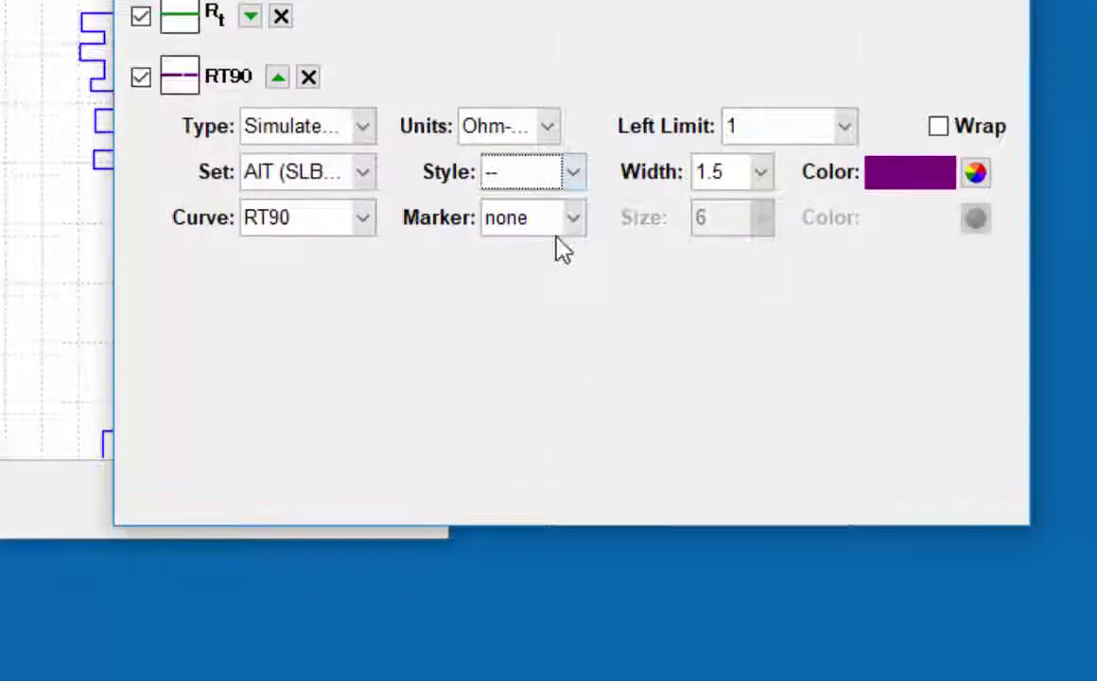
pyautogui.click(975, 408)
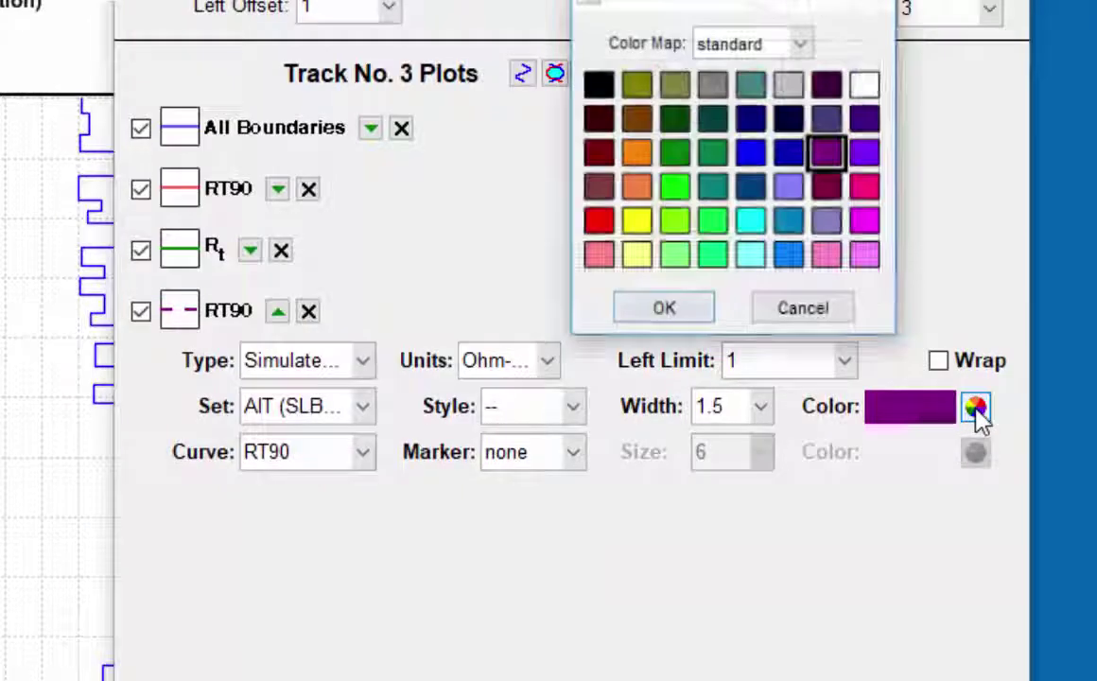
pyautogui.click(600, 222)
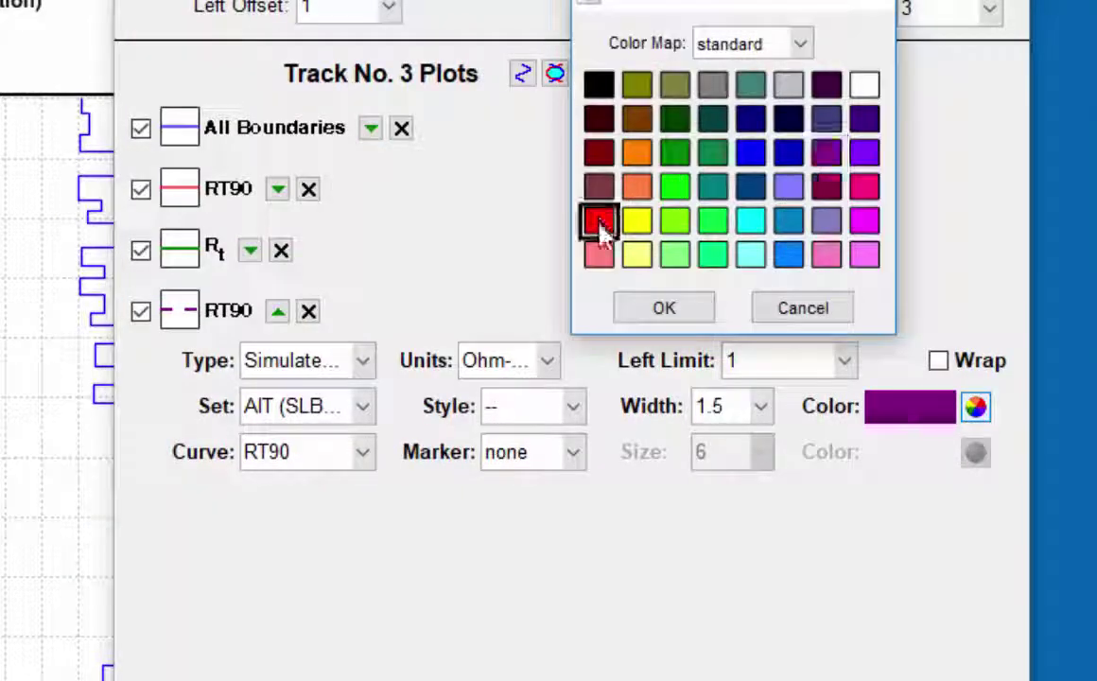
pyautogui.click(650, 309)
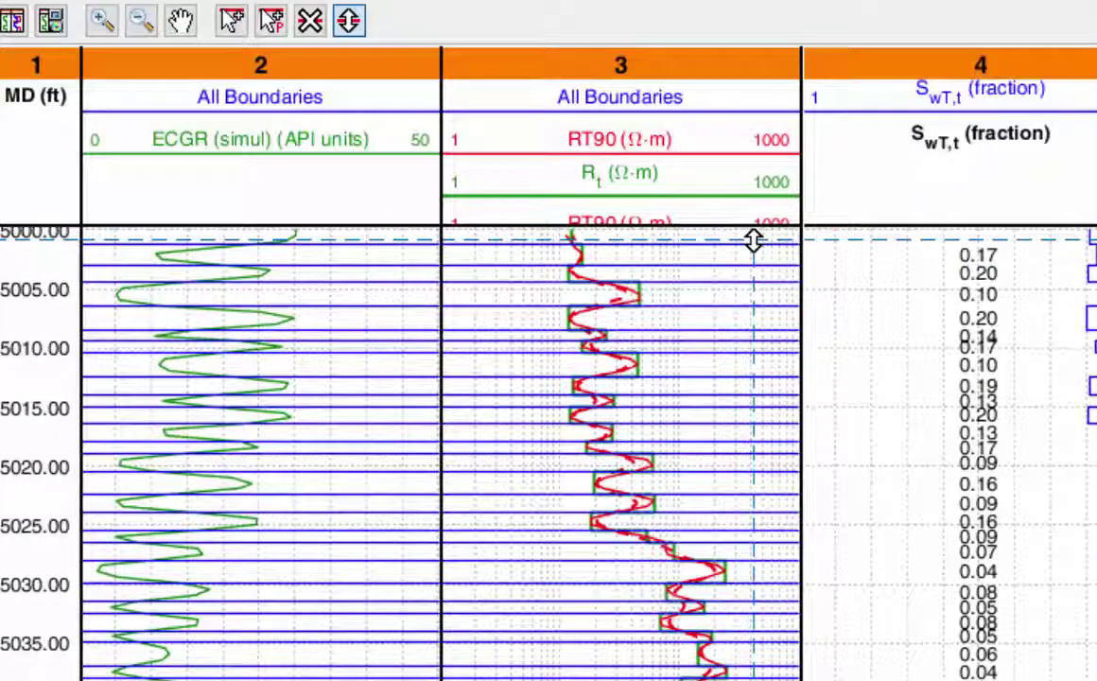
# Zoom track 3 to the interval starting near 5002 ft and drag the 5005 ft Rt block higher.
pyautogui.click(103, 22)
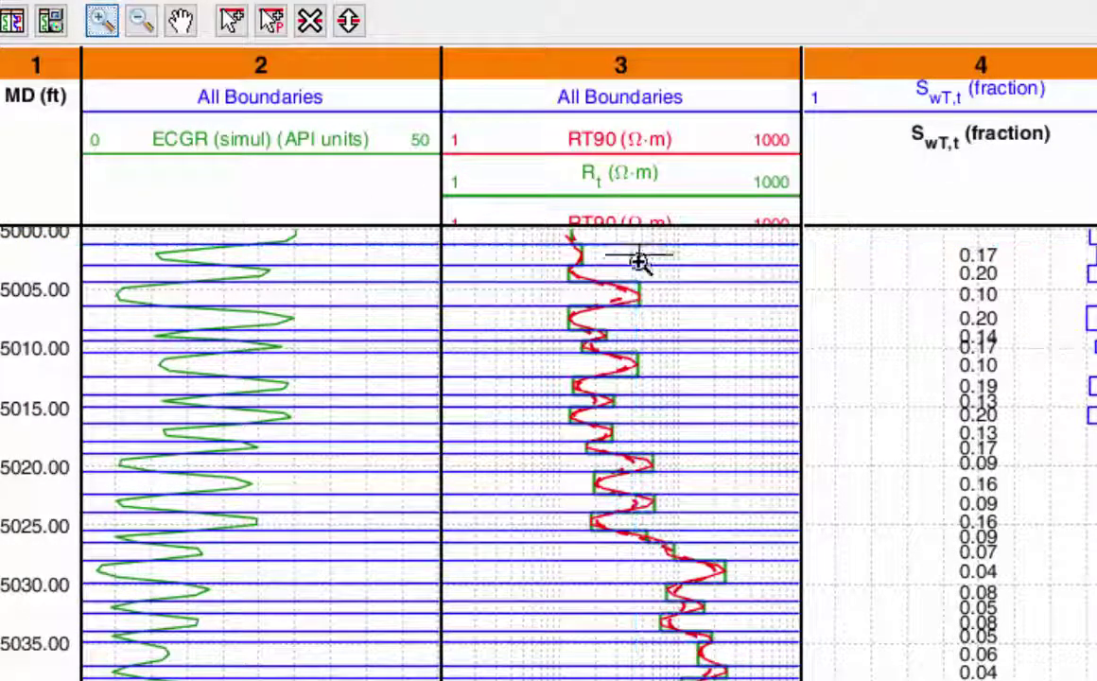
pyautogui.moveTo(639, 264); pyautogui.dragTo(641, 430)
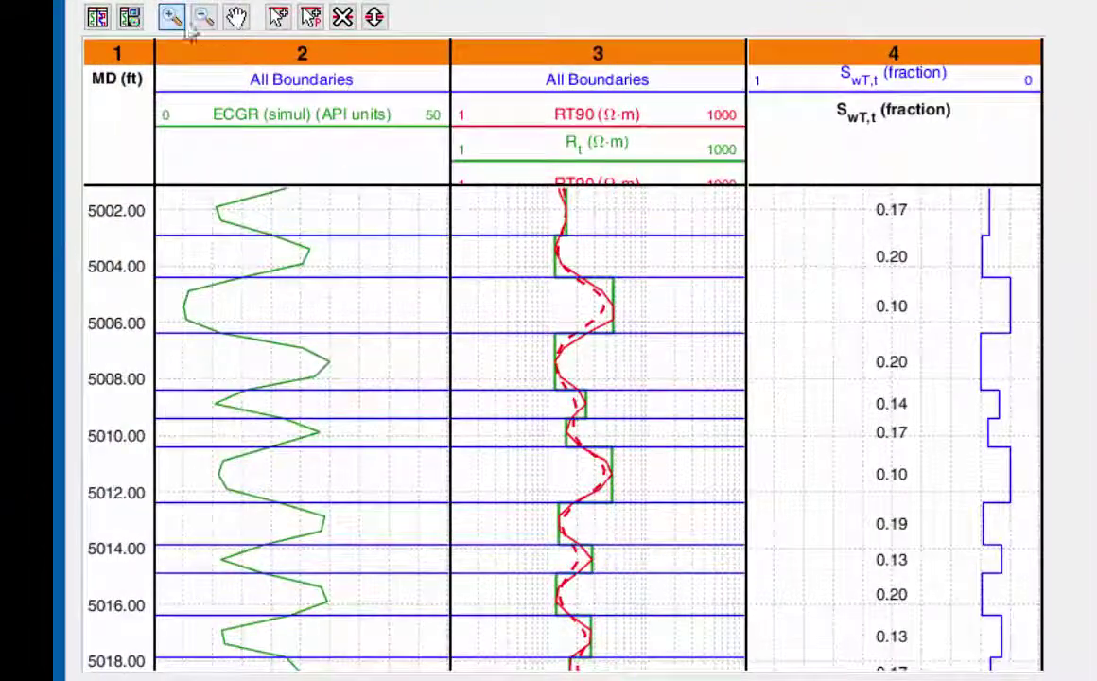
pyautogui.click(171, 16)
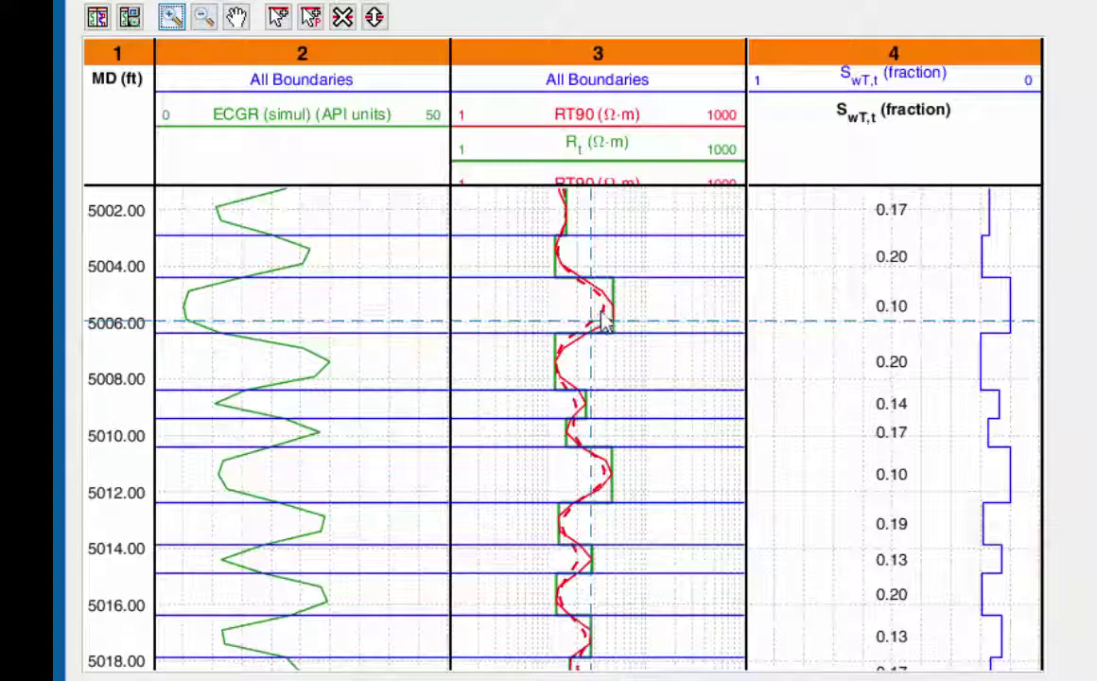
pyautogui.press('Escape')
pyautogui.moveTo(613, 312); pyautogui.dragTo(627, 306)
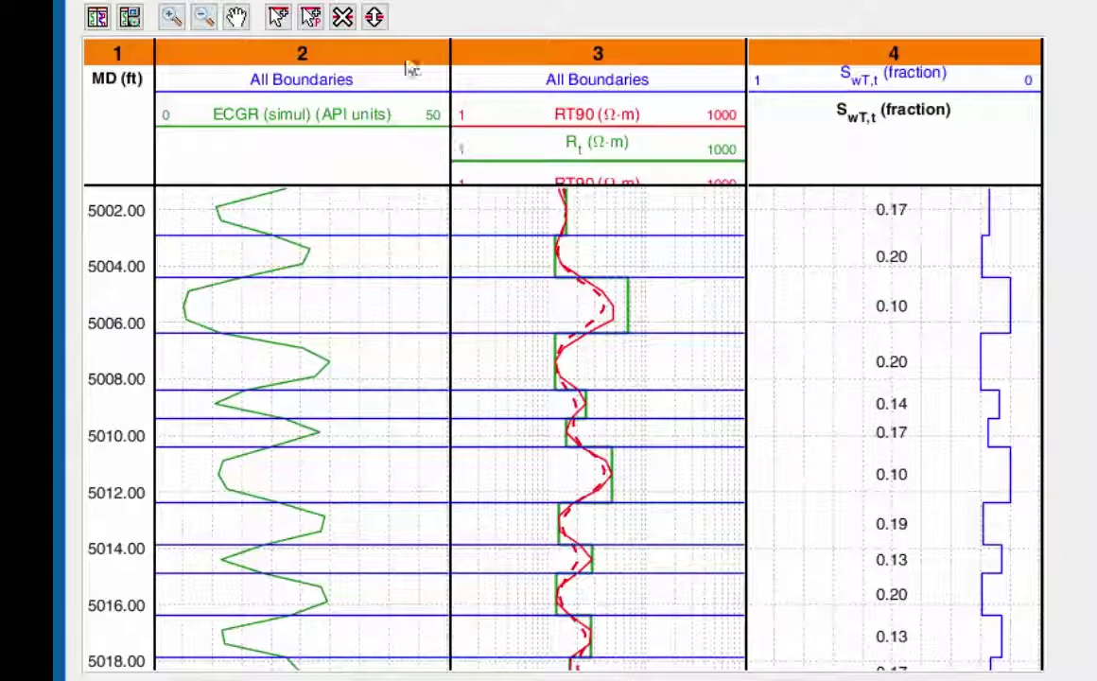
# Shift the 5006 and 5015 ft boundaries deeper and raise Rt in beds near 5008, 5011, 5014, 5017 ft.
pyautogui.click(378, 21)
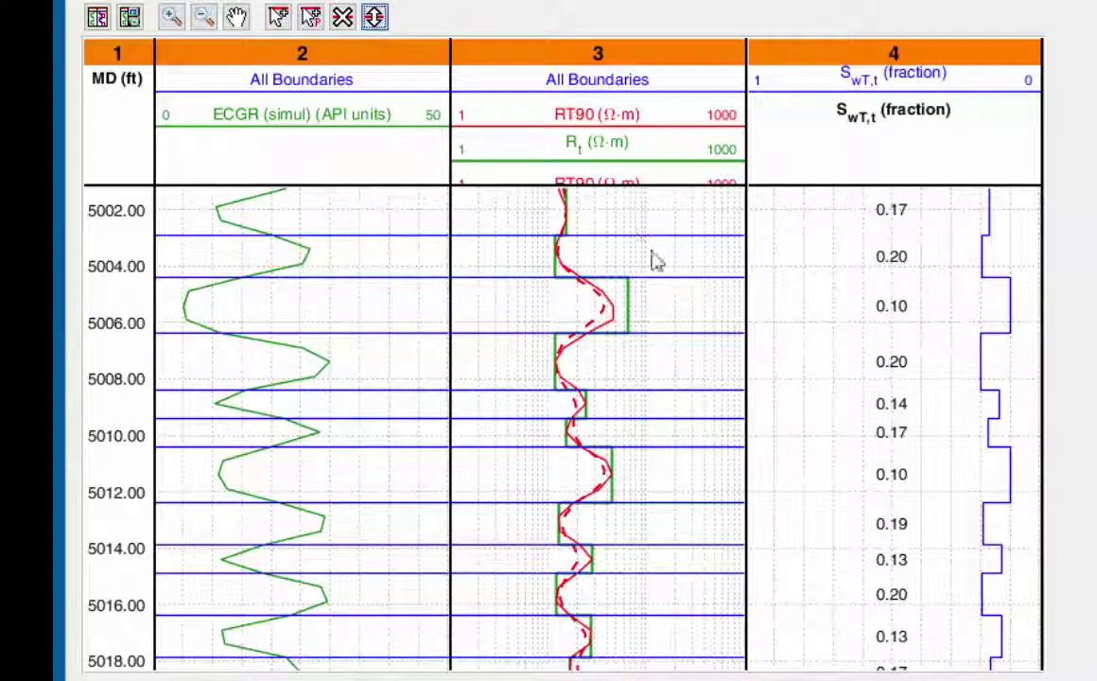
pyautogui.moveTo(677, 332); pyautogui.dragTo(677, 339)
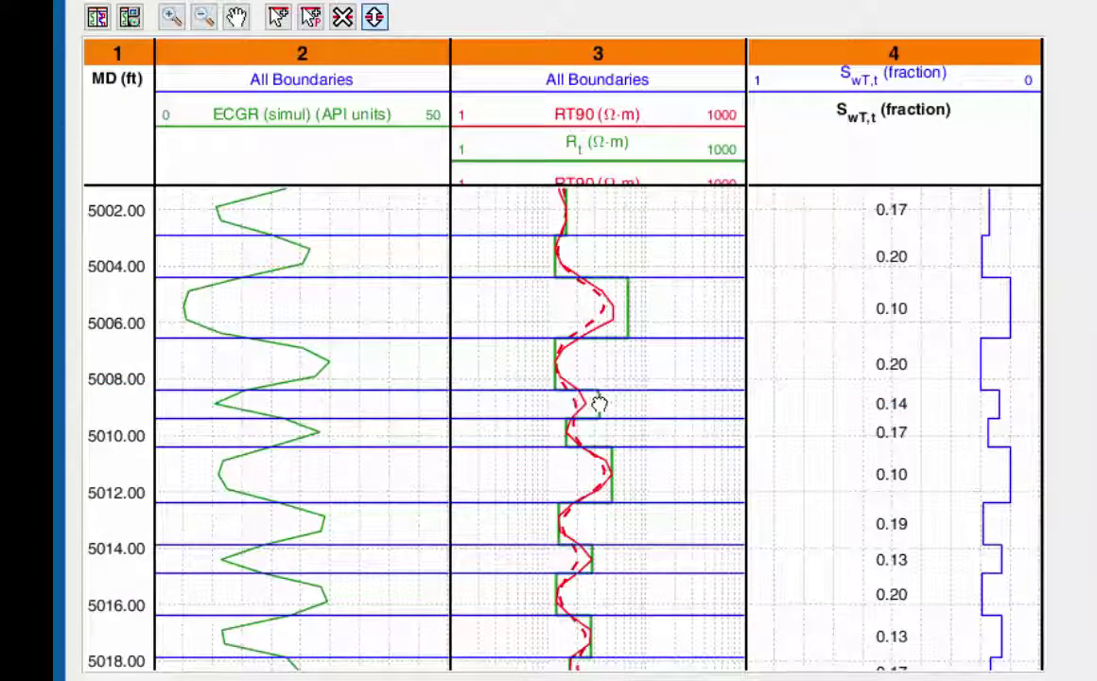
pyautogui.click(596, 403)
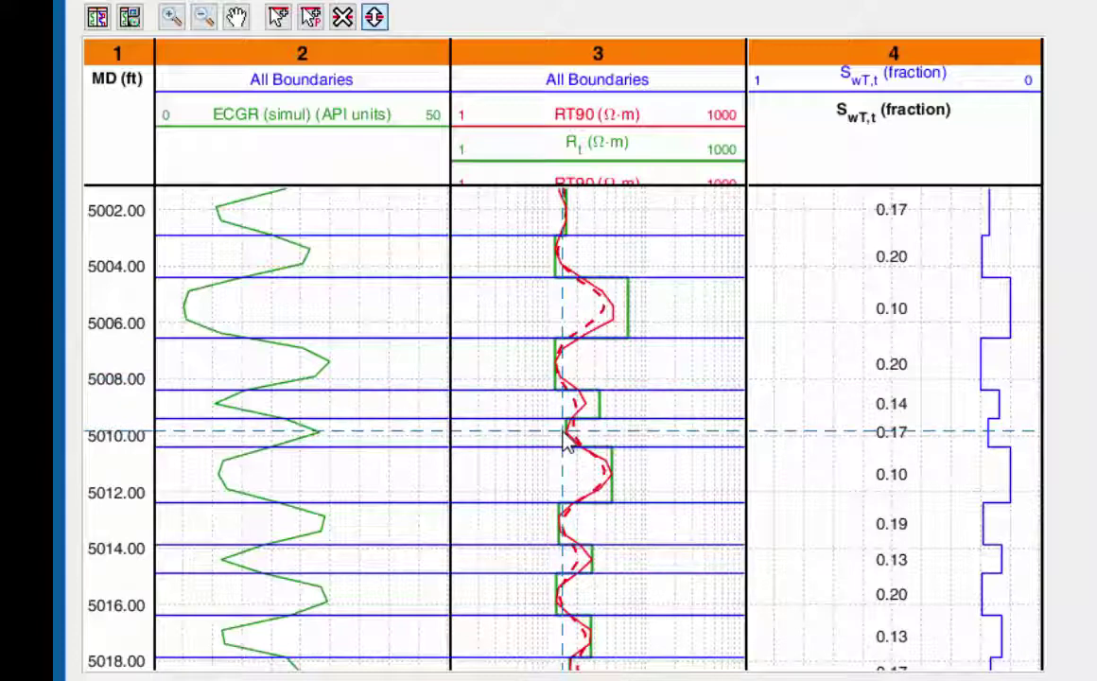
pyautogui.click(618, 477)
pyautogui.click(624, 473)
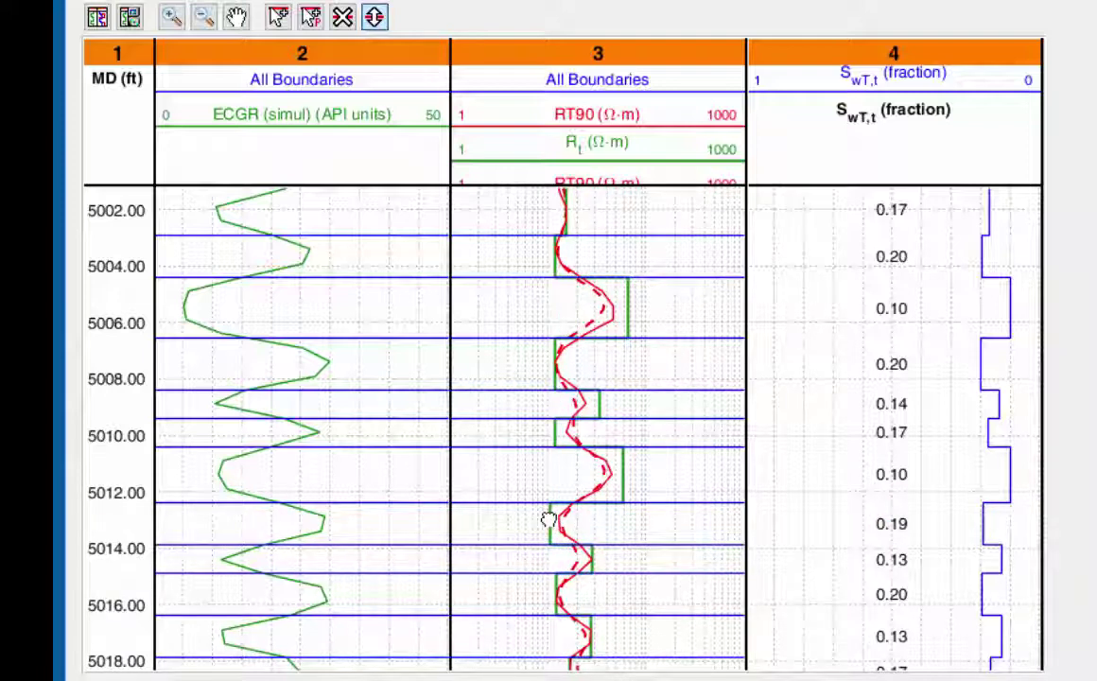
pyautogui.click(605, 561)
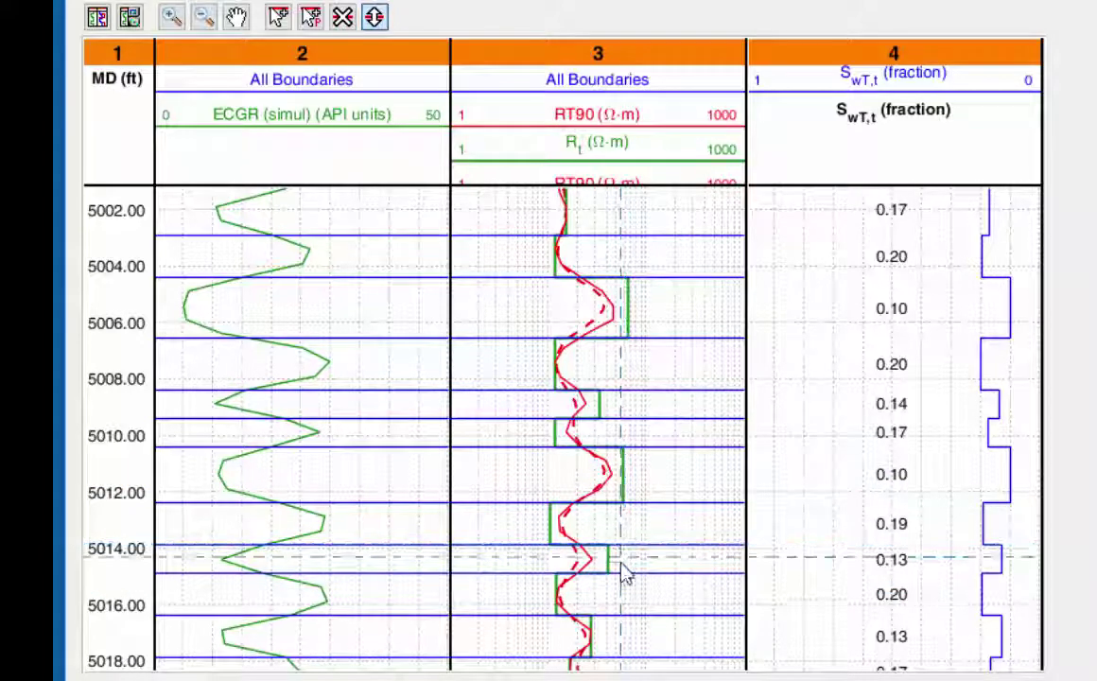
pyautogui.moveTo(619, 572); pyautogui.dragTo(620, 577)
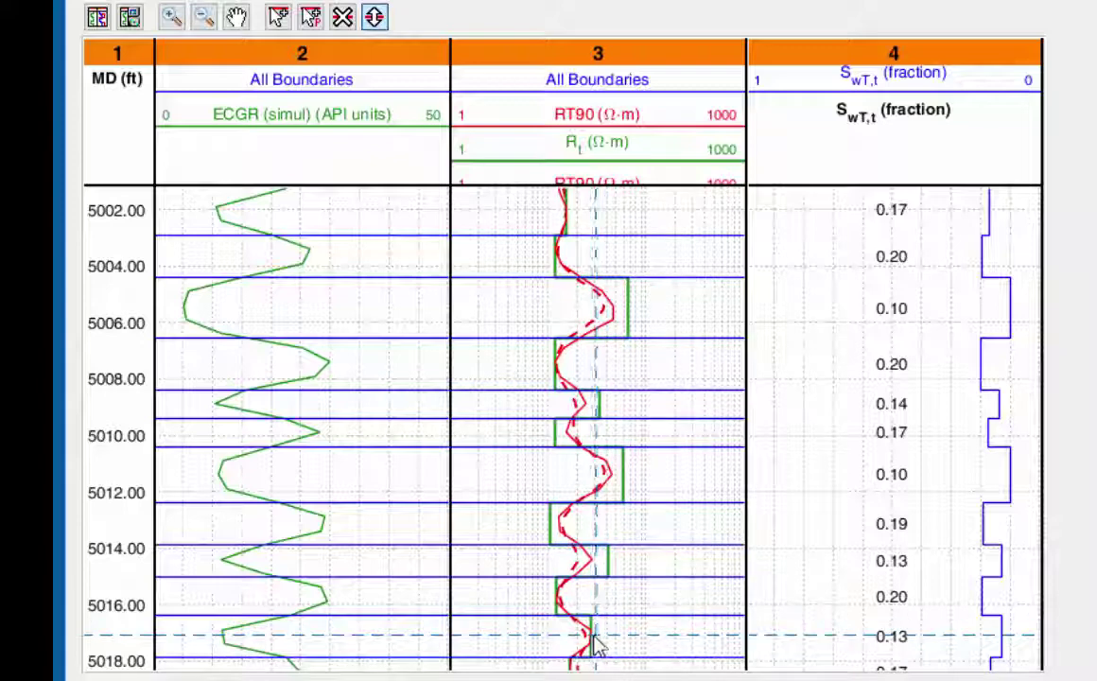
pyautogui.moveTo(592, 632); pyautogui.dragTo(605, 634)
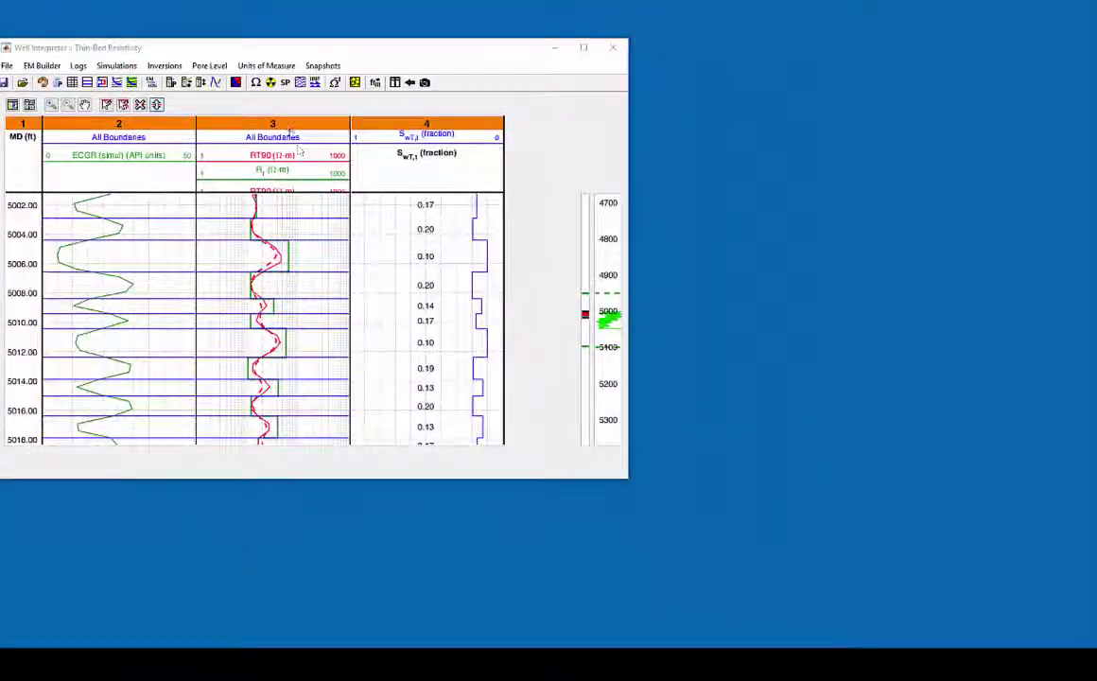
# Rerun the AIT-H 2-D resistivity simulation on the edited model and bring the logs forward.
pyautogui.click(236, 82)
pyautogui.moveTo(263, 108); pyautogui.dragTo(882, 55)
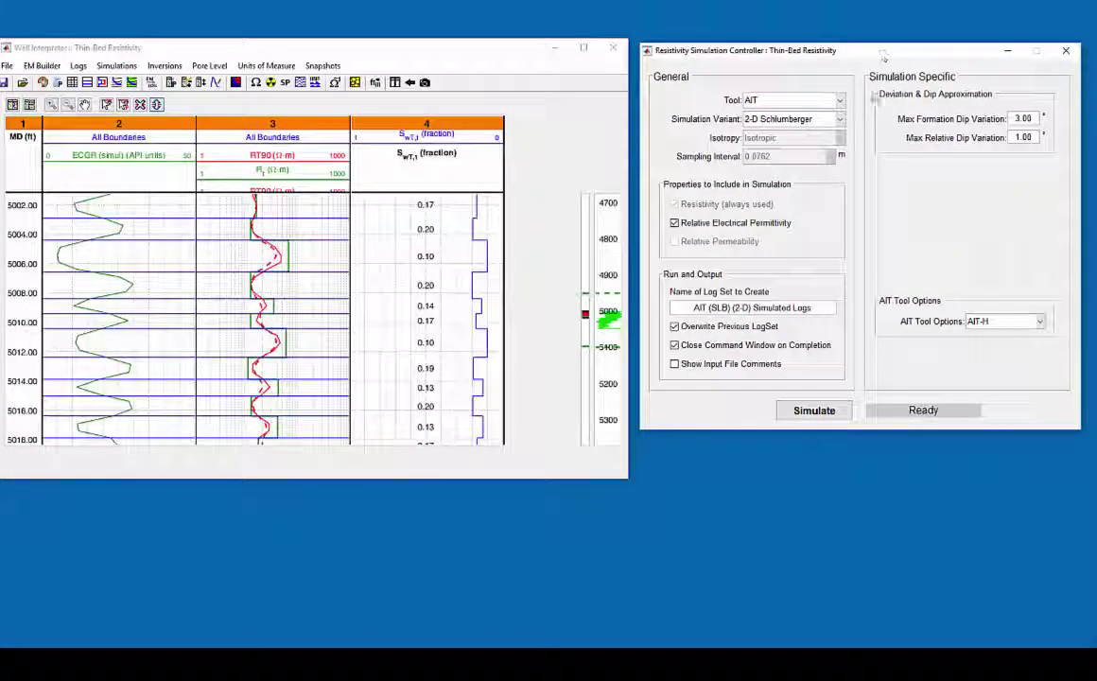
pyautogui.click(802, 412)
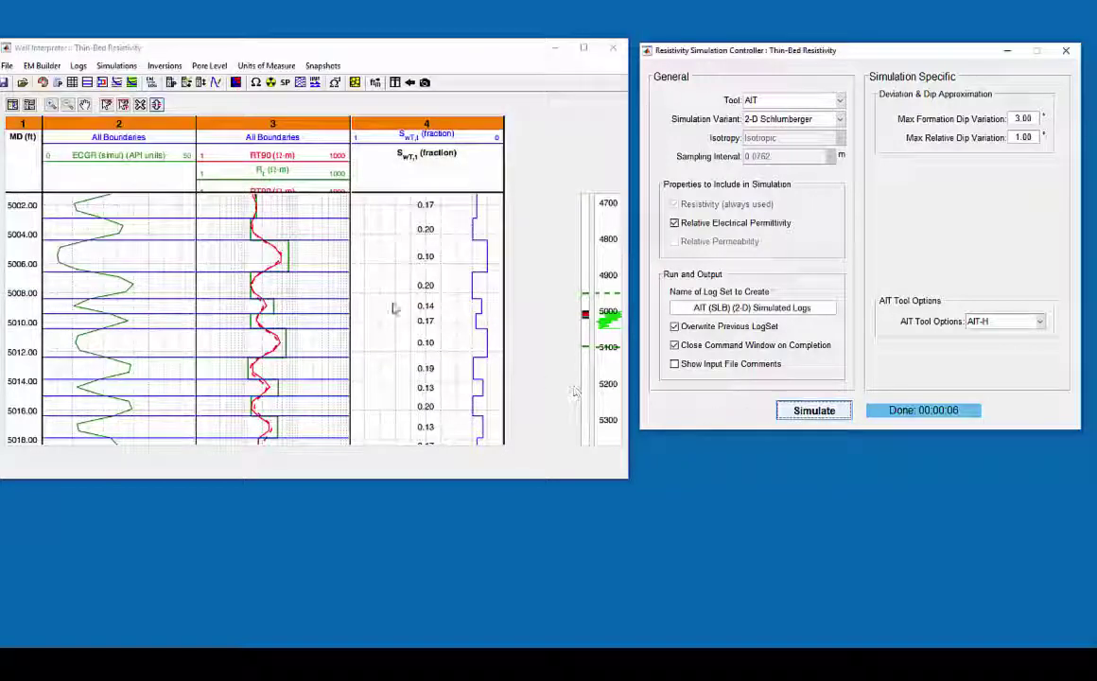
pyautogui.click(286, 339)
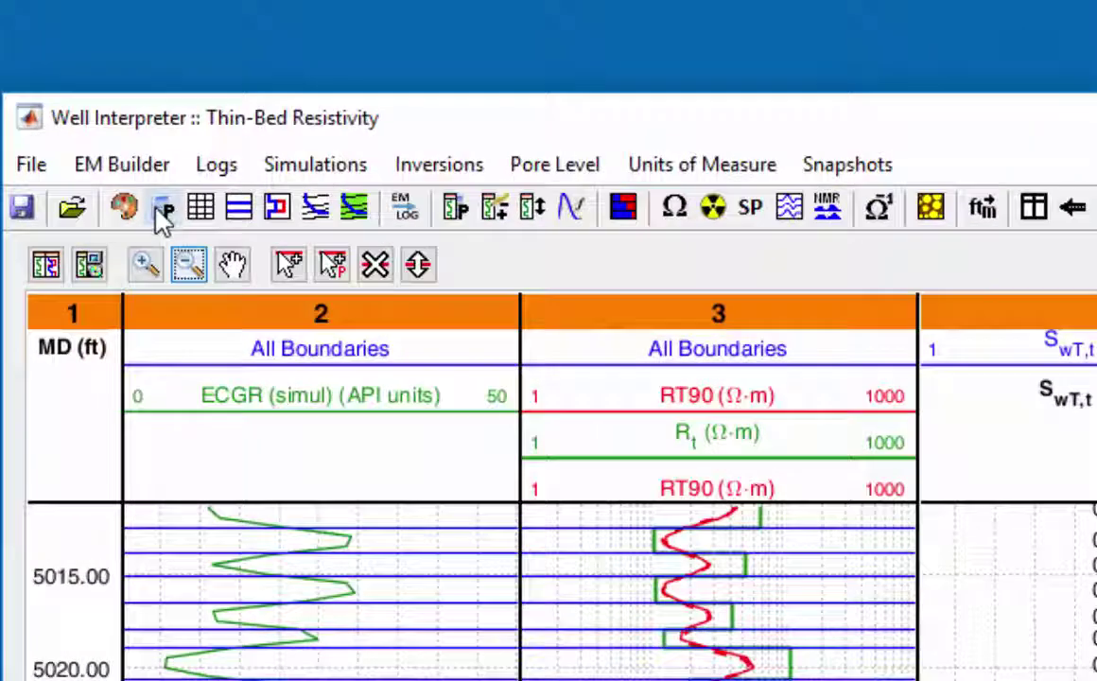
# Reopen the Petrophysical Calculator and its list of calculation types.
pyautogui.click(58, 83)
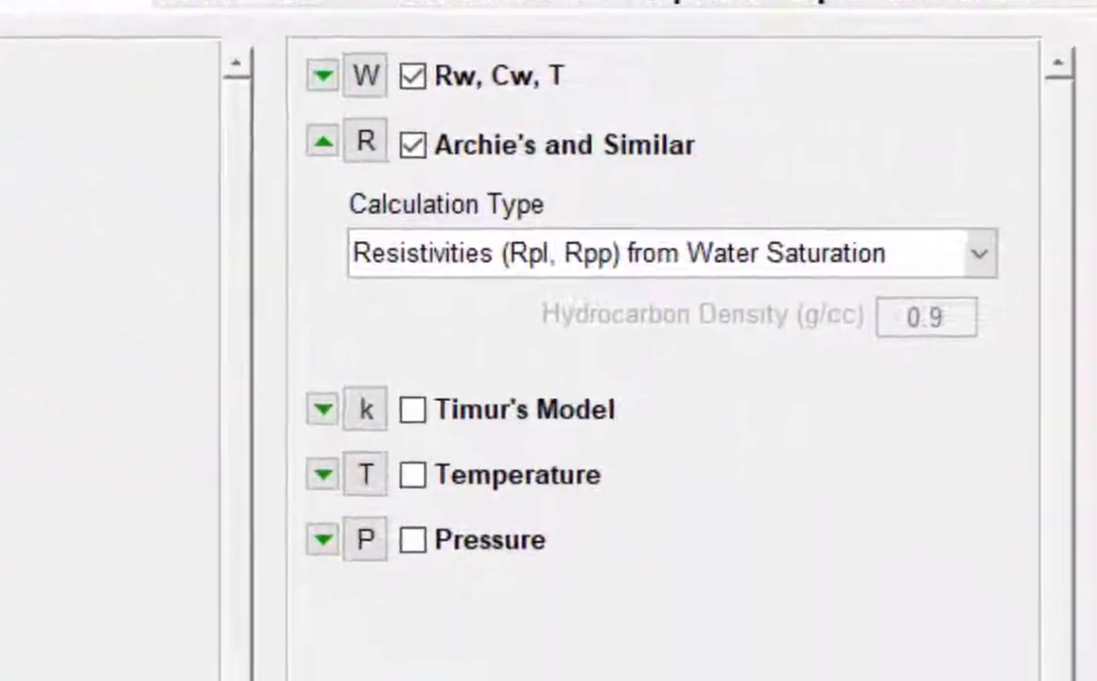
pyautogui.click(946, 527)
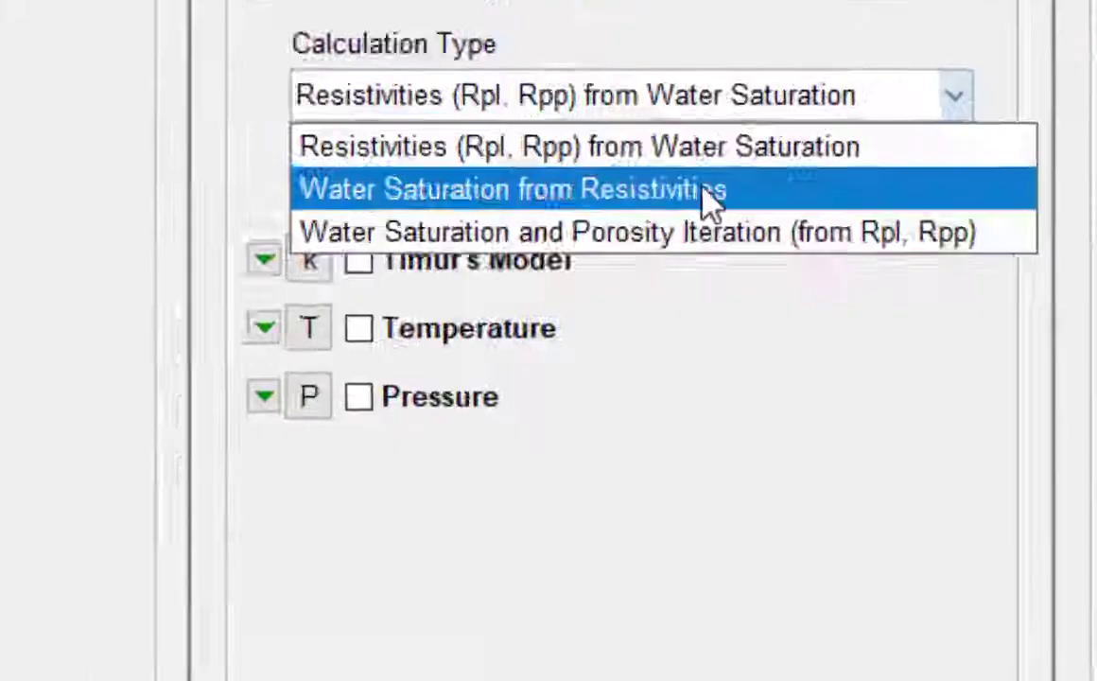